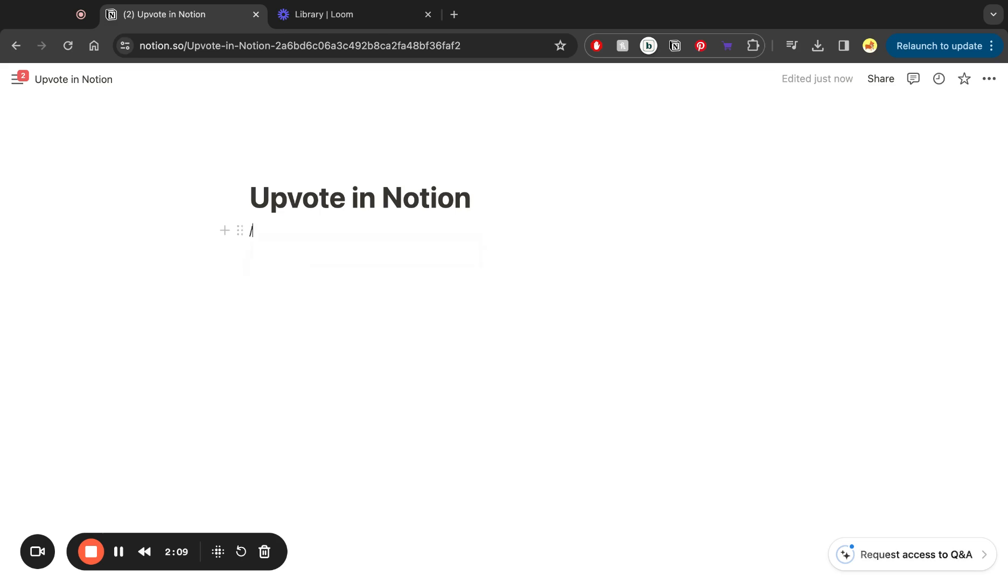
# Step: Insert an inline table database below the page title and name its first row Question
pyautogui.click(353, 281)
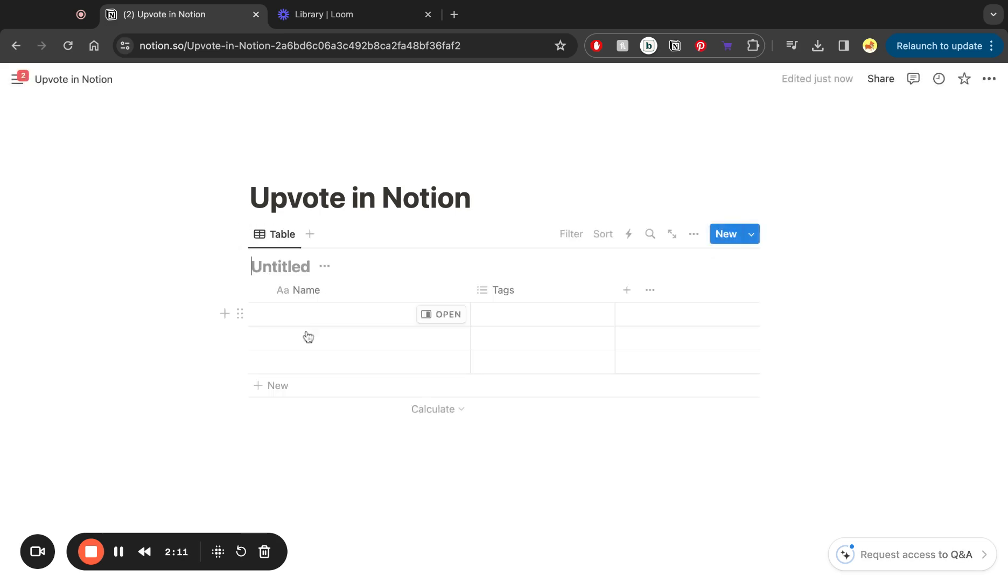
pyautogui.click(293, 317)
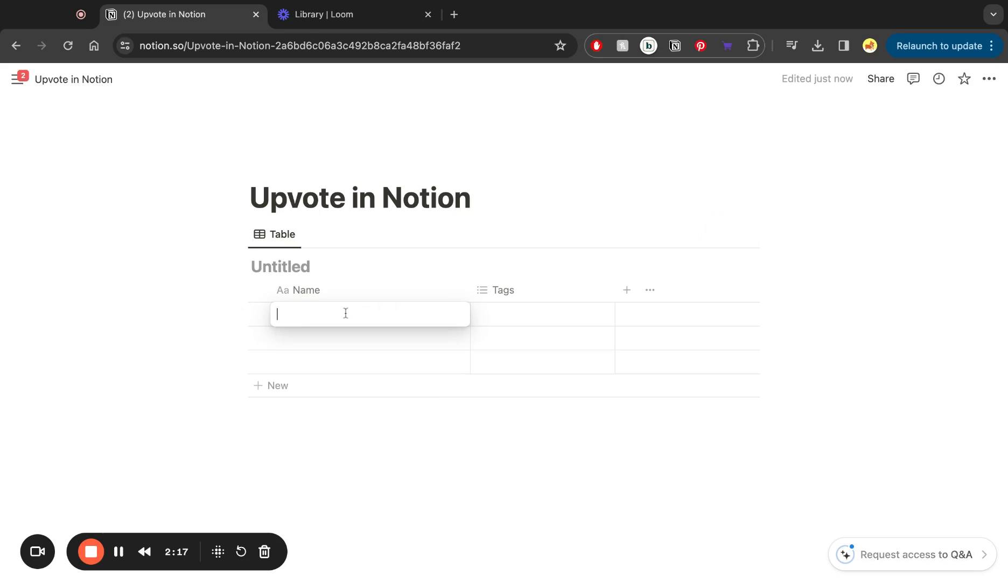
pyautogui.write('Question')
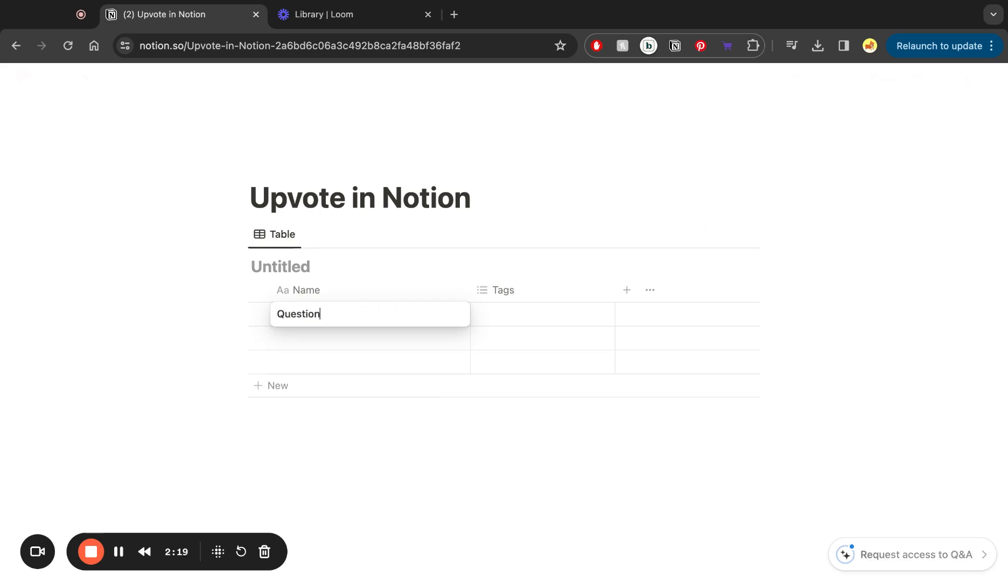
pyautogui.press('Return')
# Step: Name the second table row Question1 and the third row Question 2
pyautogui.click(303, 343)
pyautogui.write('Qu')
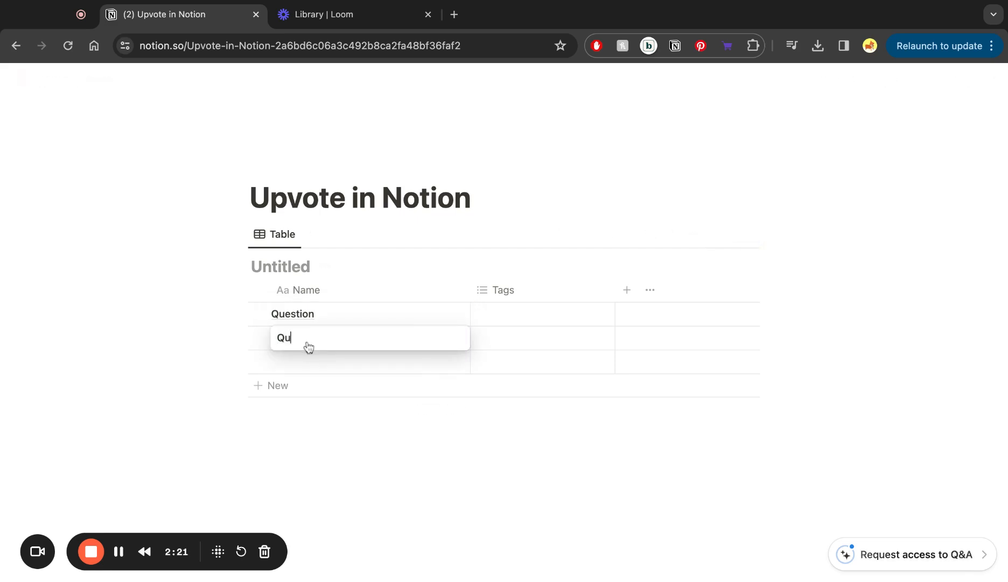
pyautogui.write('estion1')
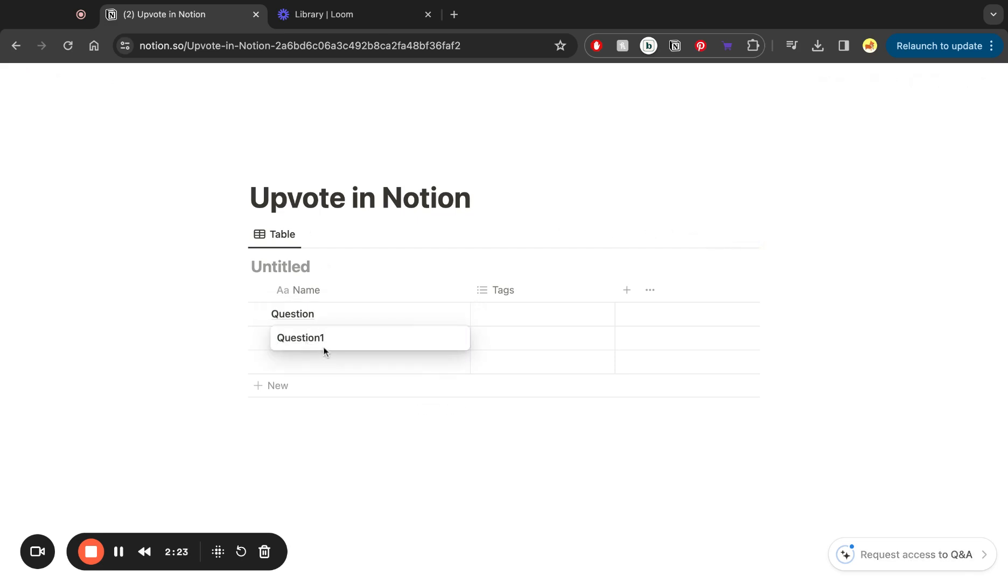
pyautogui.press('Return')
pyautogui.click(312, 371)
pyautogui.write('Ques')
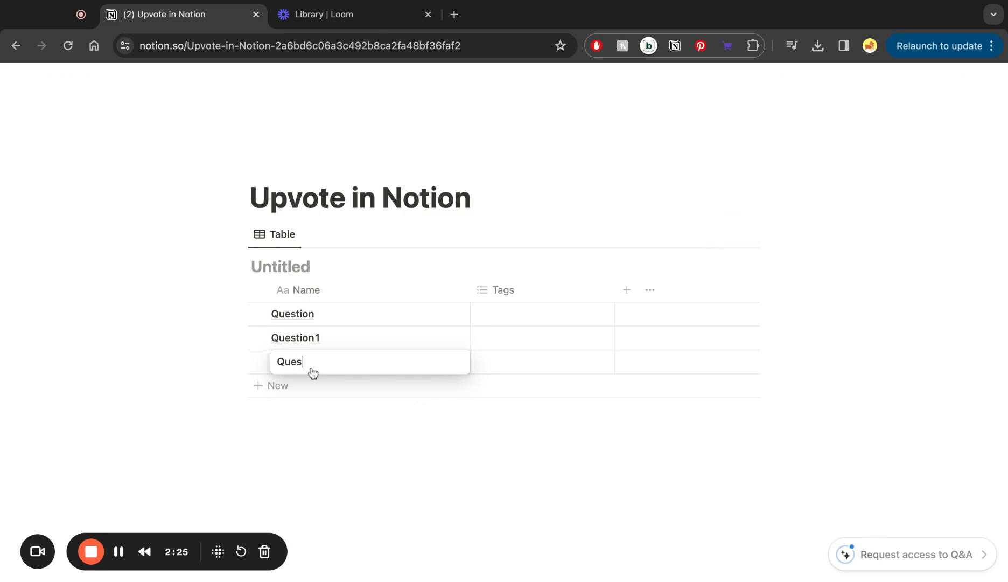
pyautogui.write('tion 2')
pyautogui.press('Return')
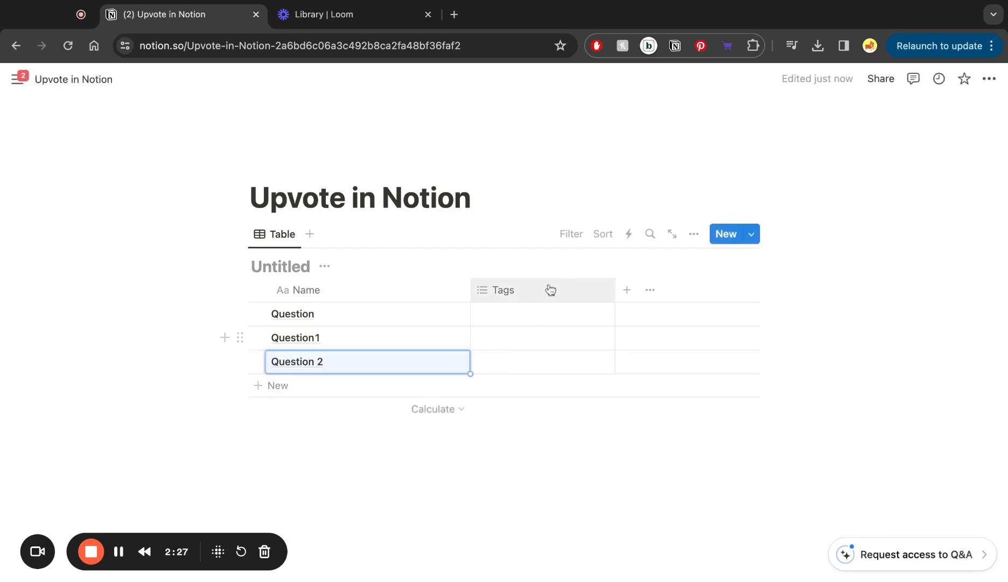
# Step: Add a Person property to the table, keeping its default name and settings
pyautogui.click(630, 291)
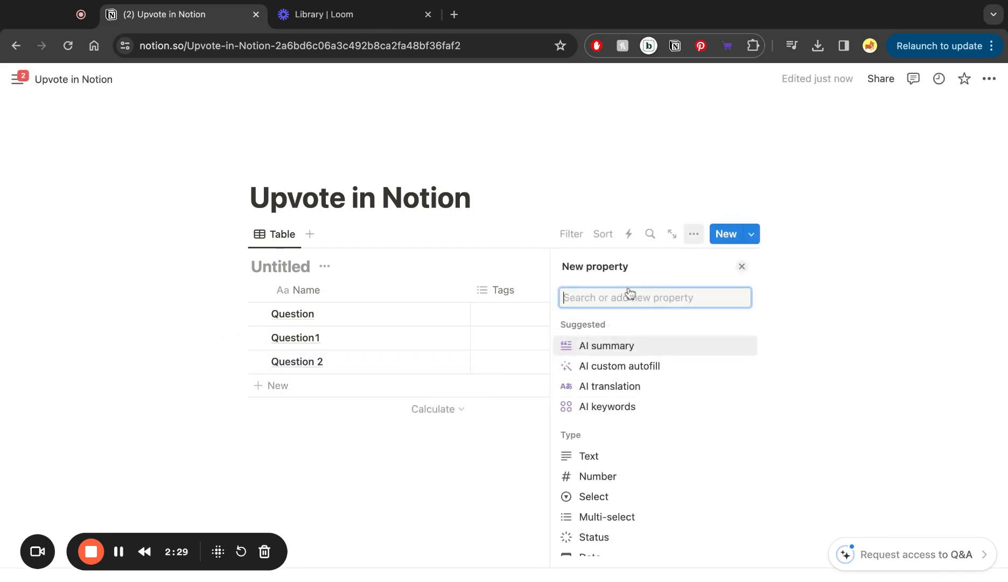
pyautogui.write('per')
pyautogui.click(581, 345)
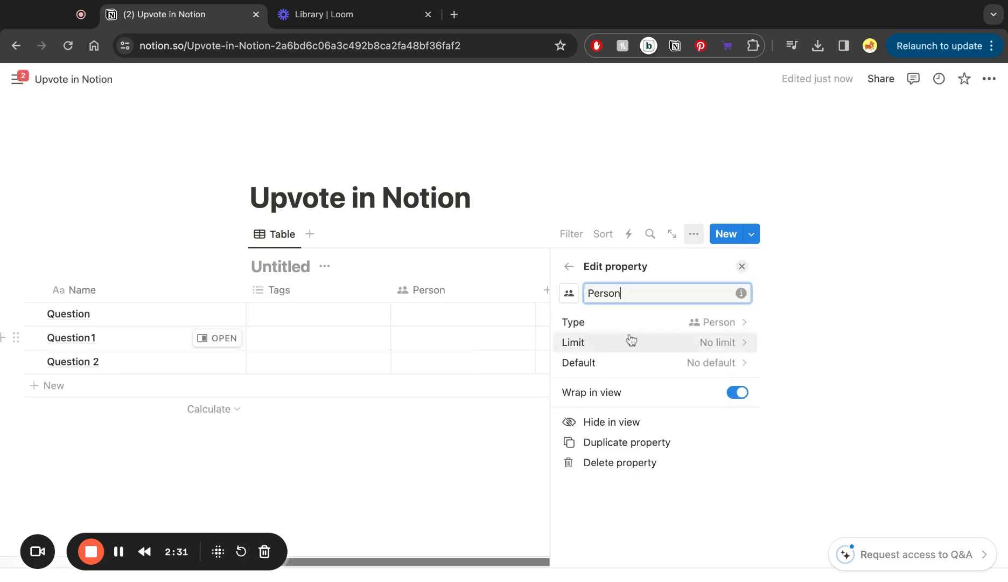
pyautogui.click(741, 266)
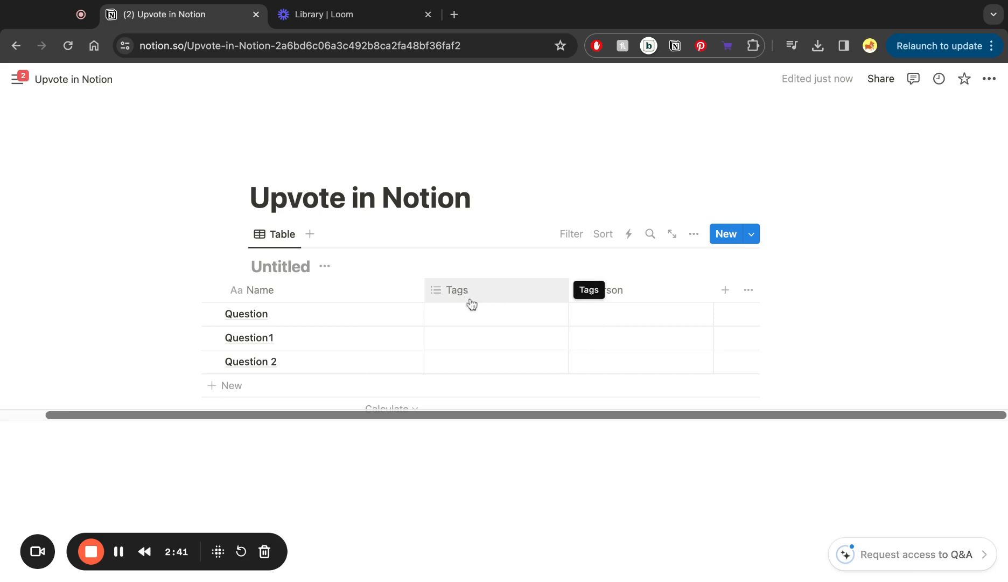
# Step: Change the type of the Tags property from multi-select to Button
pyautogui.hscroll(-2, 471, 345)
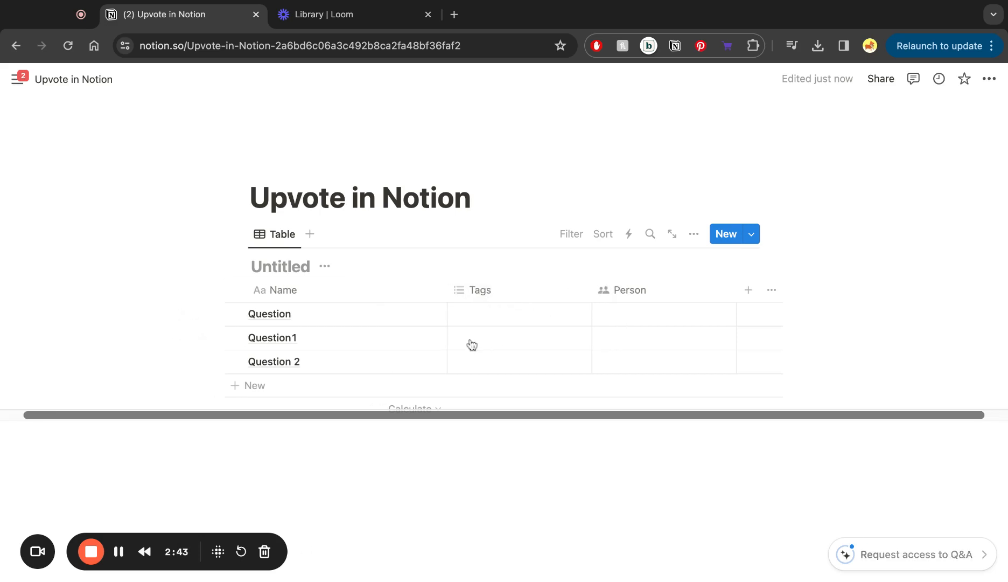
pyautogui.click(486, 296)
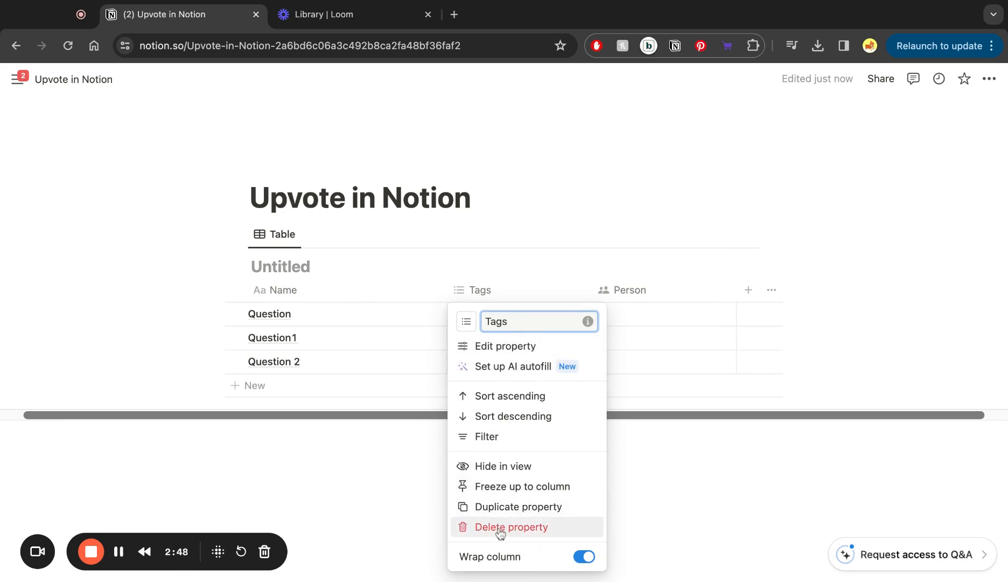
pyautogui.click(486, 348)
pyautogui.click(576, 323)
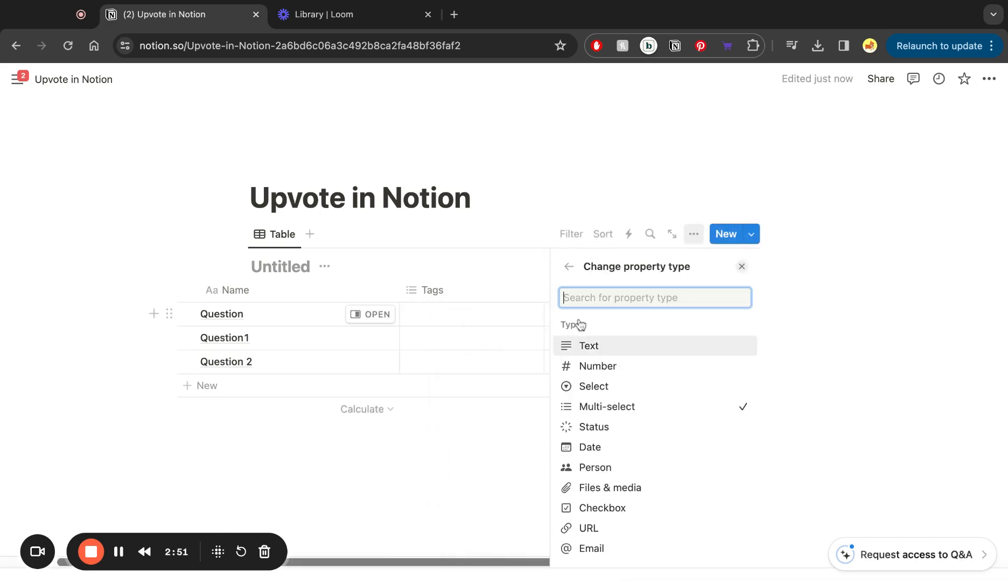
pyautogui.write('butt')
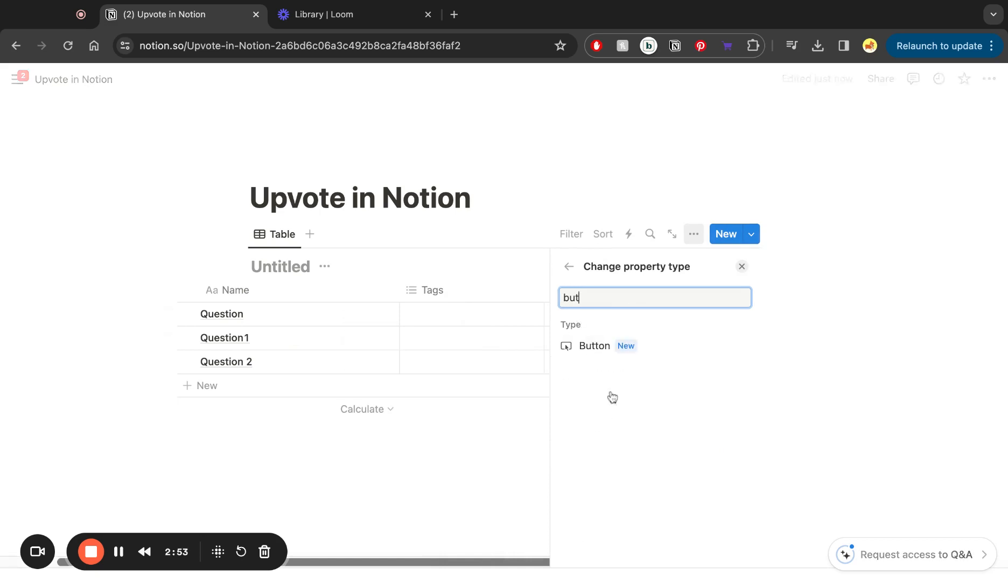
pyautogui.click(590, 350)
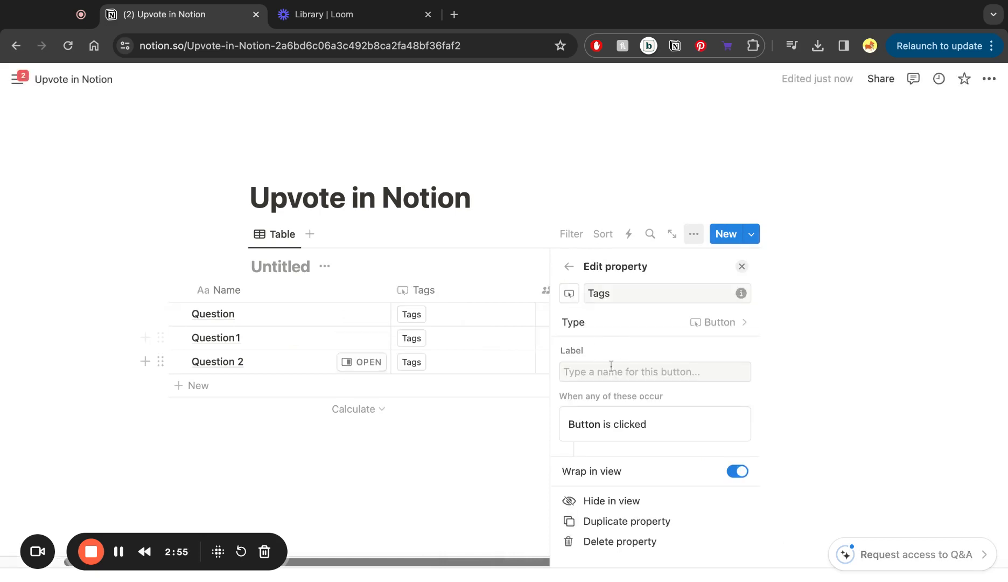
# Step: Label the button Upvote and rename the Tags property to Upvote as well
pyautogui.click(599, 372)
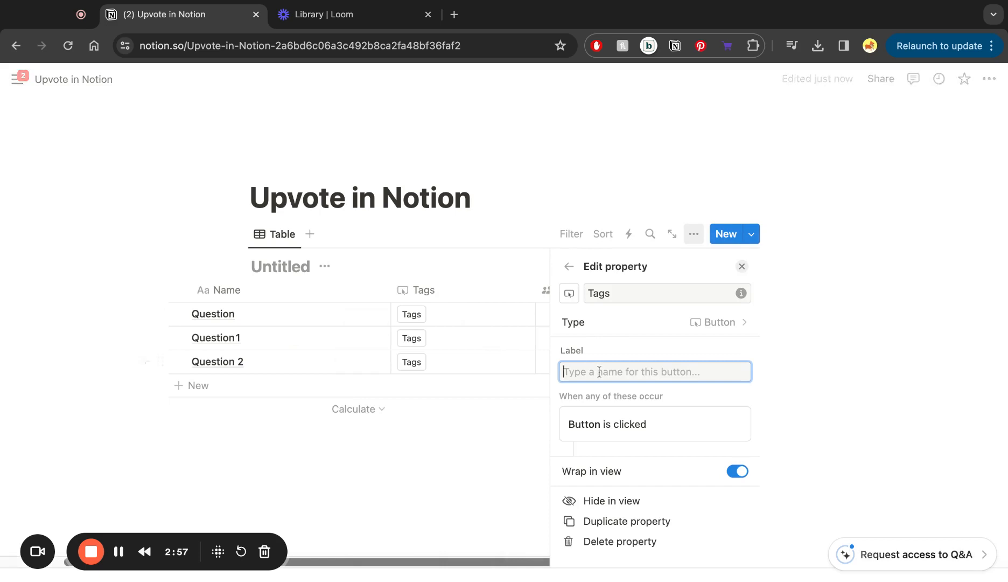
pyautogui.write('Upvote')
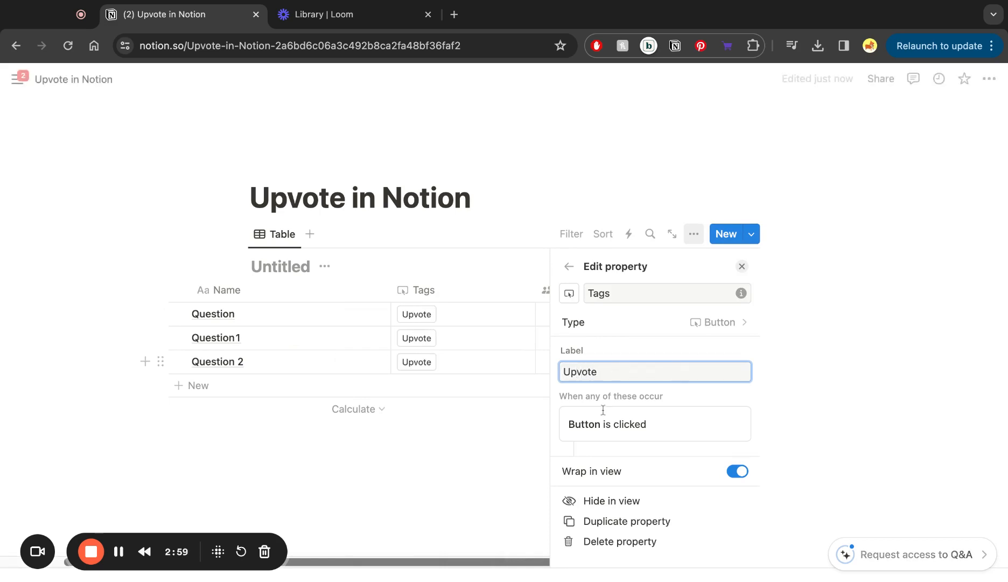
pyautogui.doubleClick(605, 295)
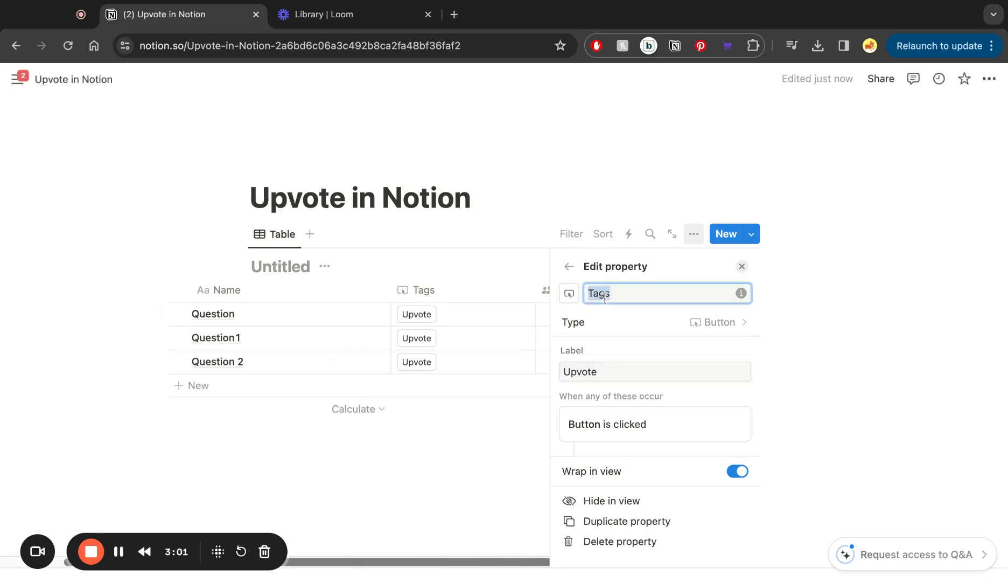
pyautogui.write('Upvote')
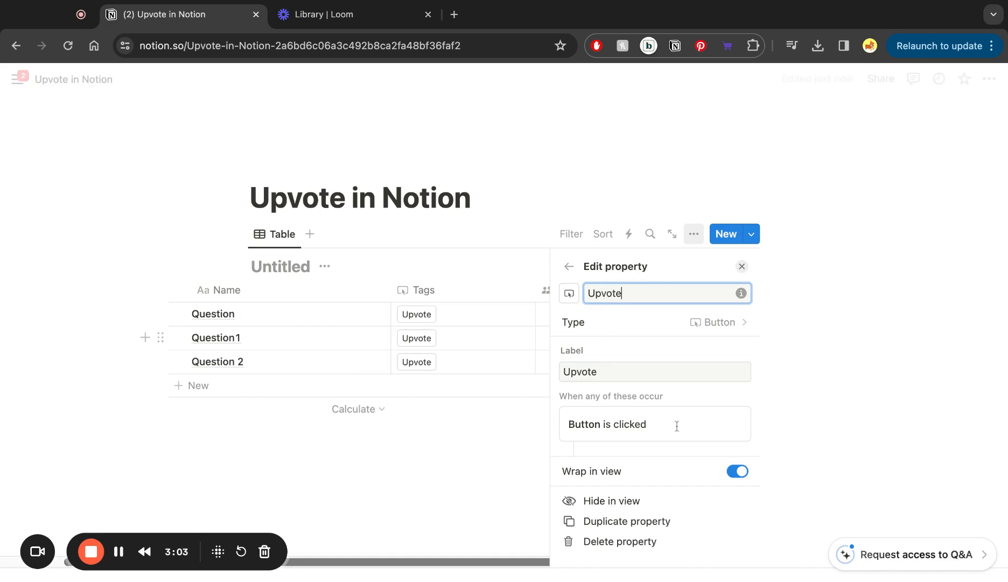
# Step: Add a button action that sets this page's Person property to the person who clicked the button, and finish editing the property
pyautogui.scroll(-3, 641, 358)
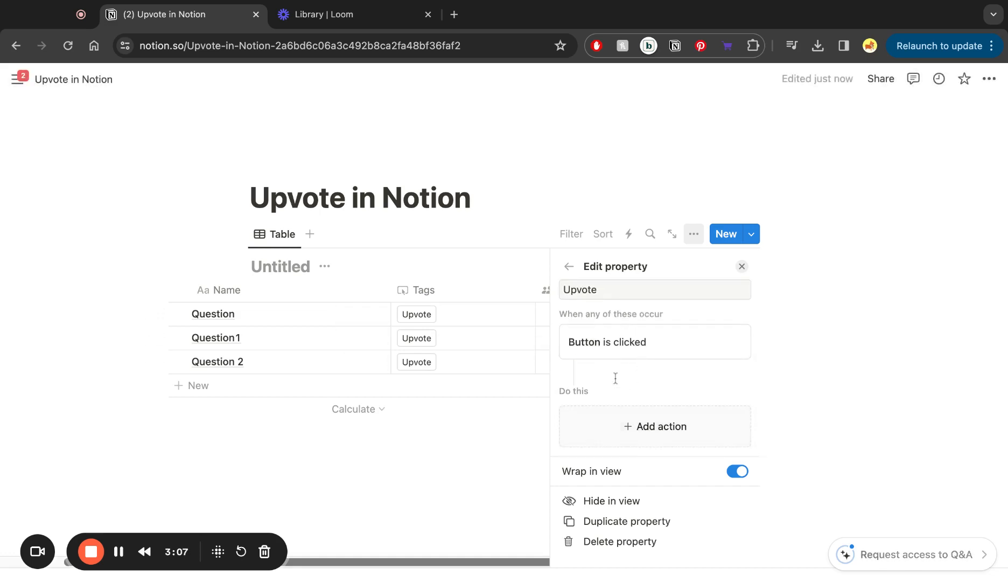
pyautogui.click(624, 424)
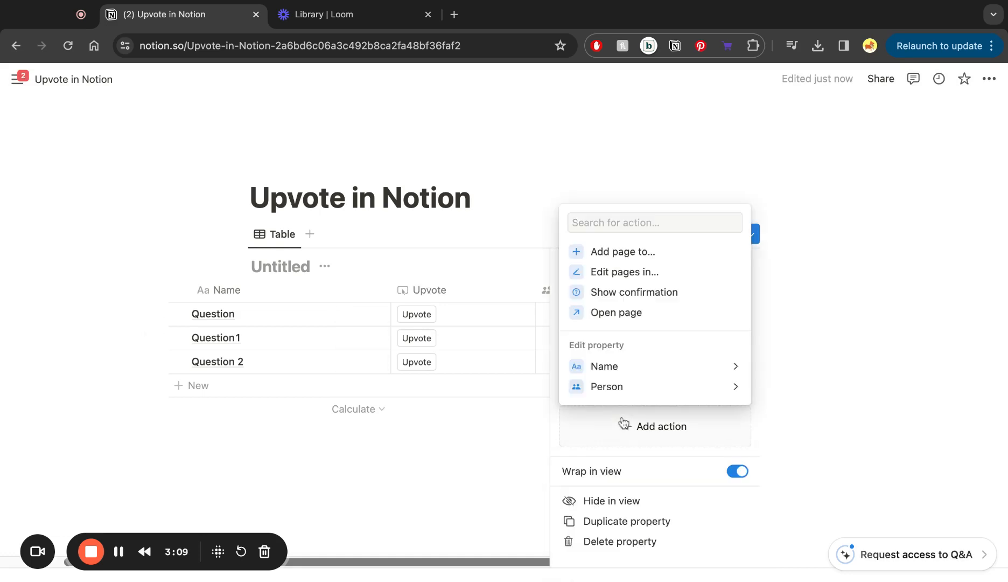
pyautogui.click(620, 391)
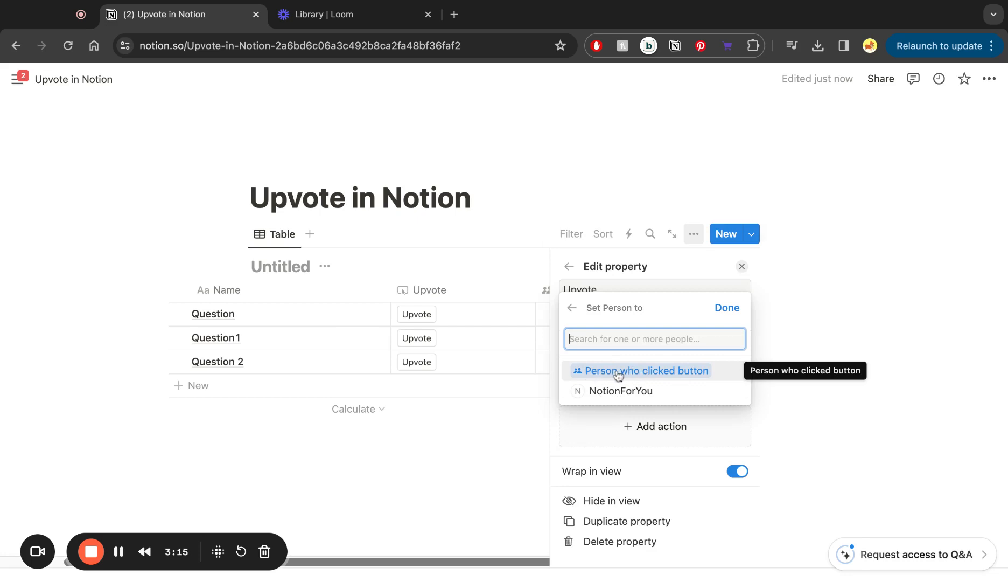
pyautogui.click(618, 371)
pyautogui.click(726, 312)
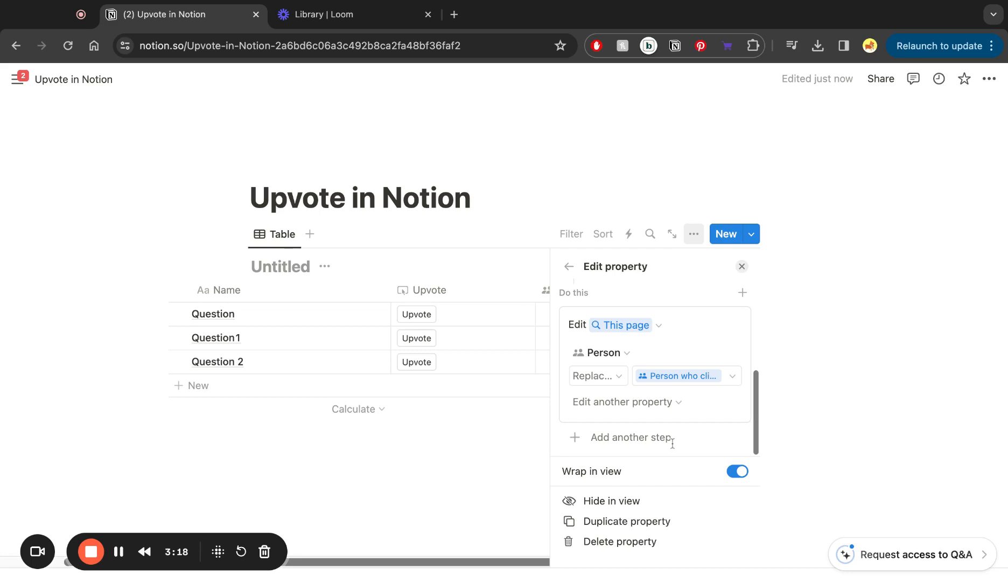
pyautogui.click(607, 403)
pyautogui.click(718, 409)
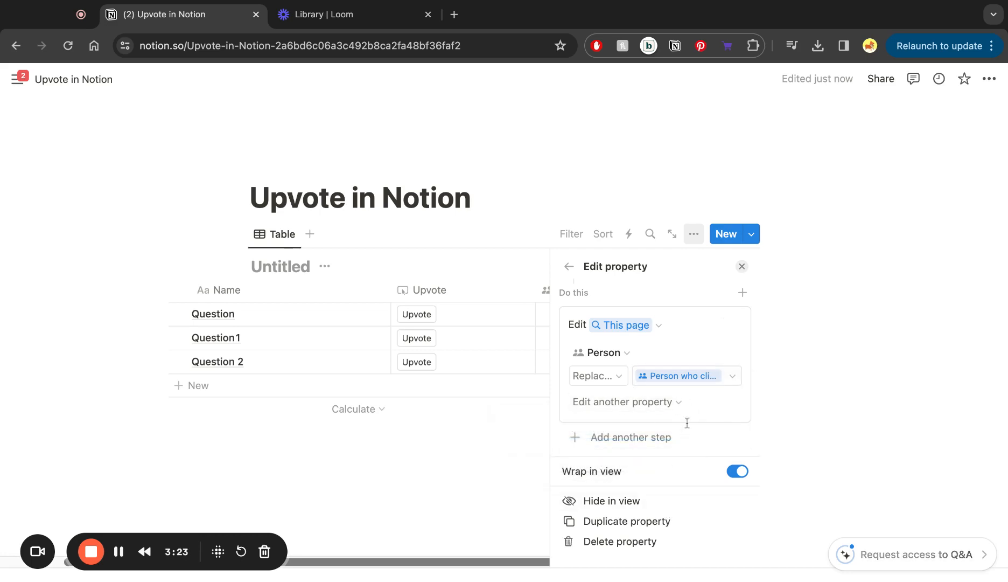
pyautogui.click(743, 269)
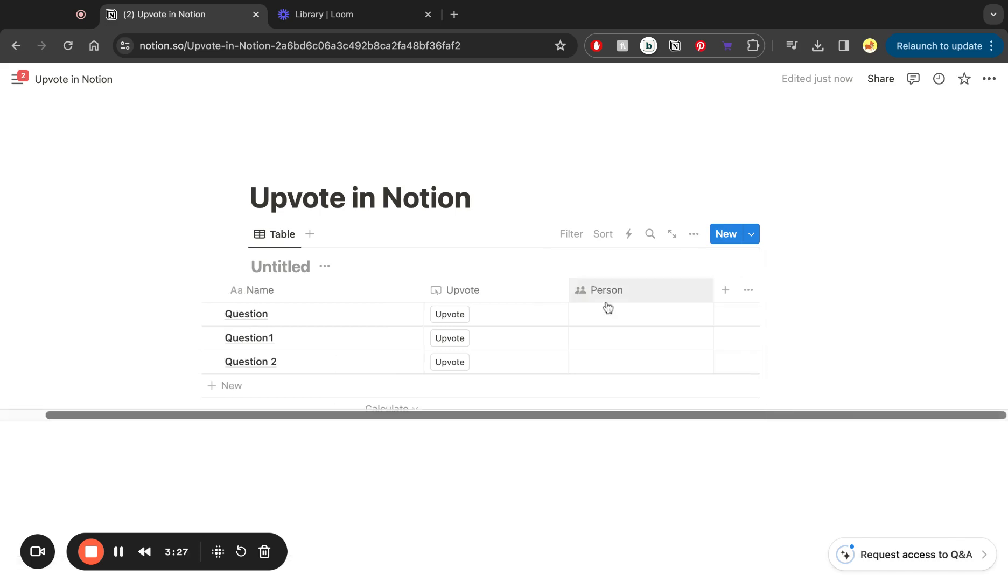
# Step: Run the Upvote button on the Question row and check the sort options without applying any
pyautogui.click(455, 317)
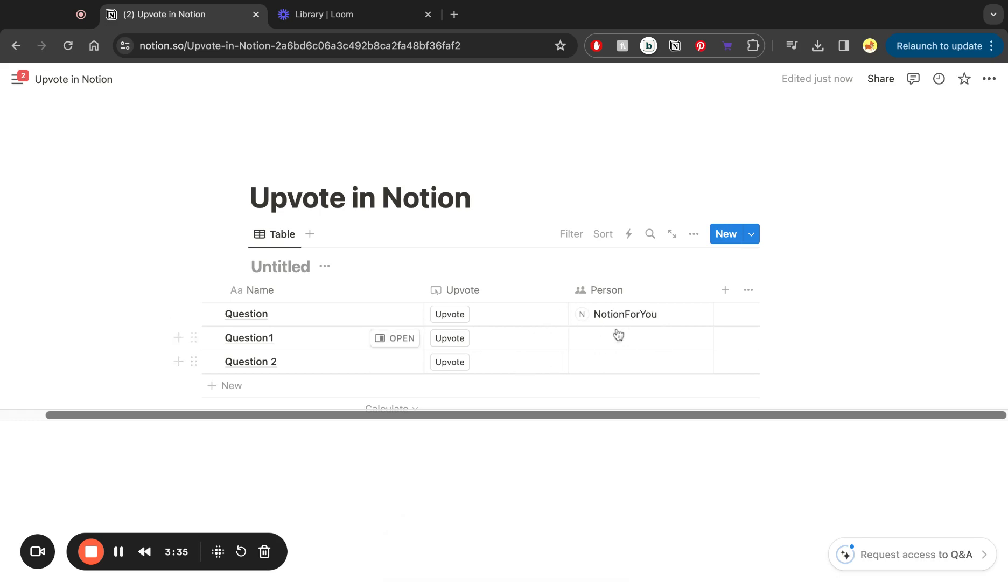
pyautogui.click(604, 237)
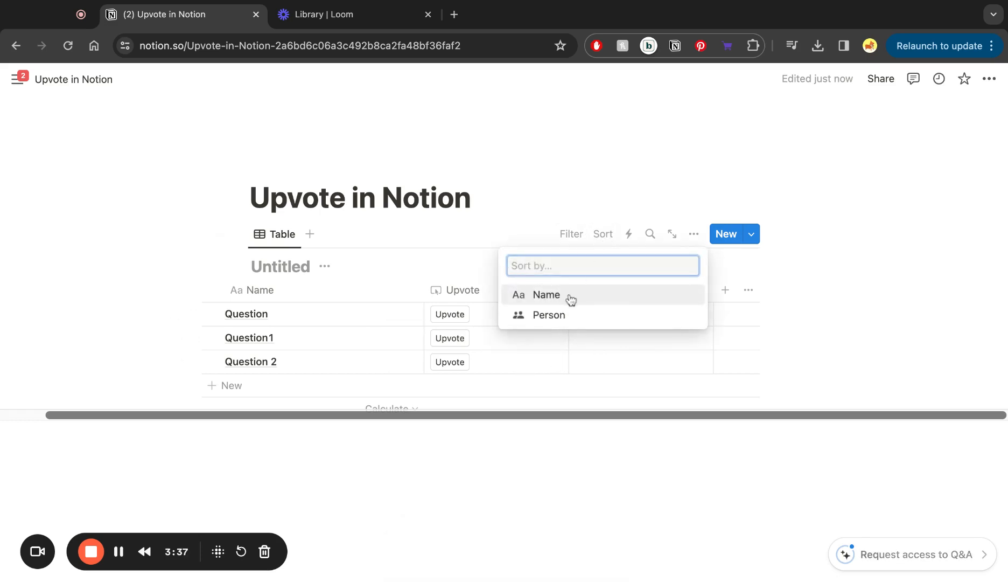
pyautogui.click(752, 330)
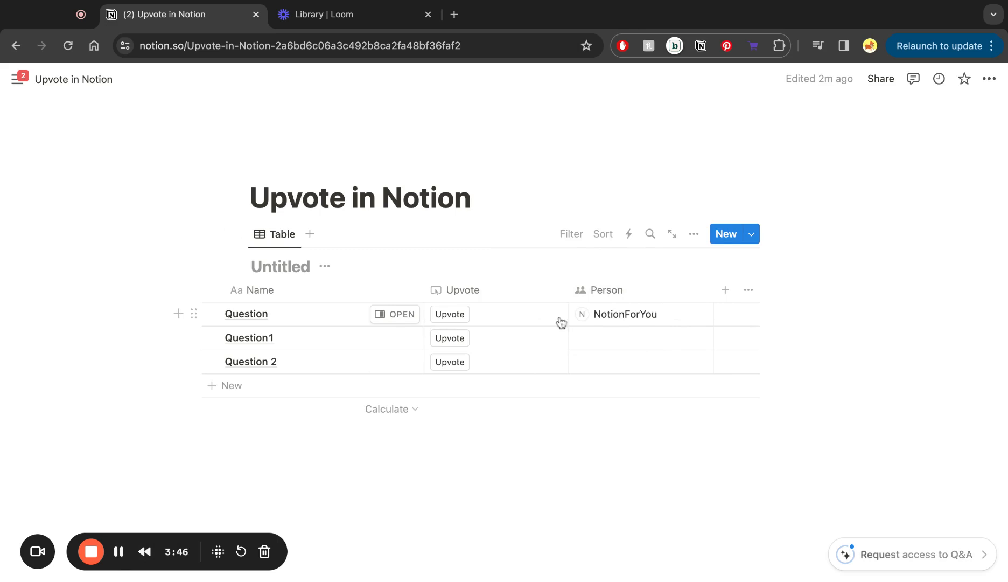
# Step: Add a Formula property to the table after the Person column
pyautogui.click(722, 296)
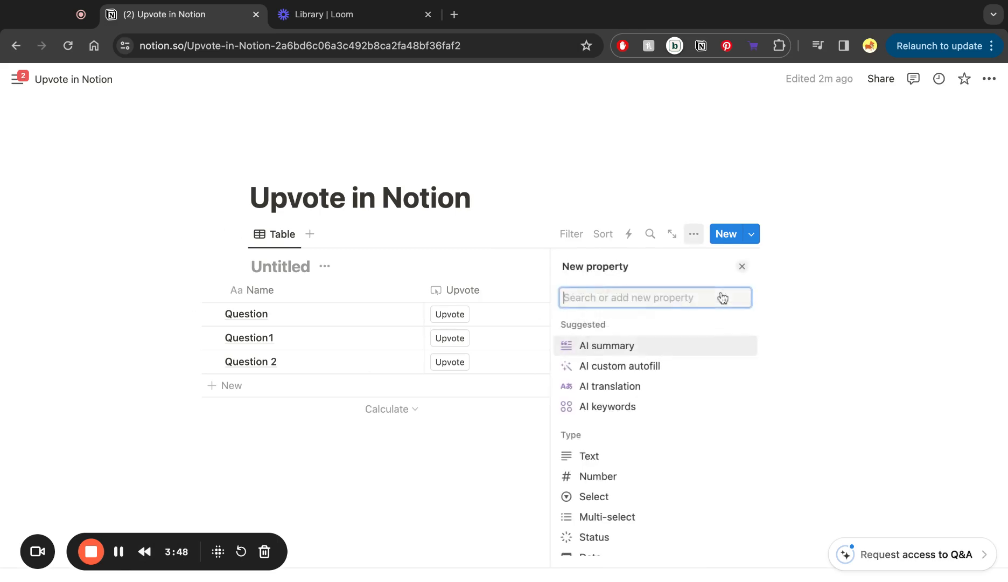
pyautogui.write('fom')
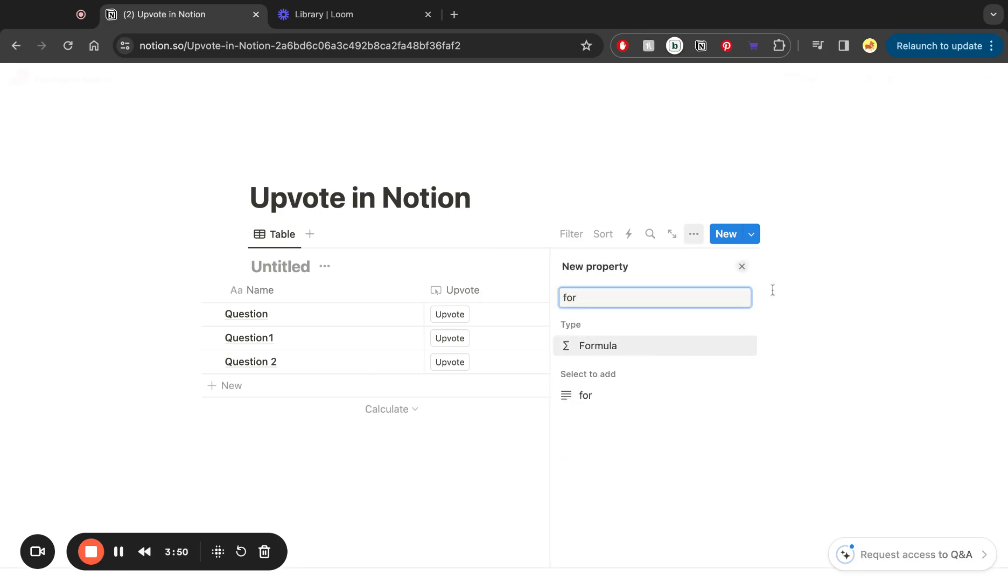
pyautogui.click(649, 352)
pyautogui.click(743, 267)
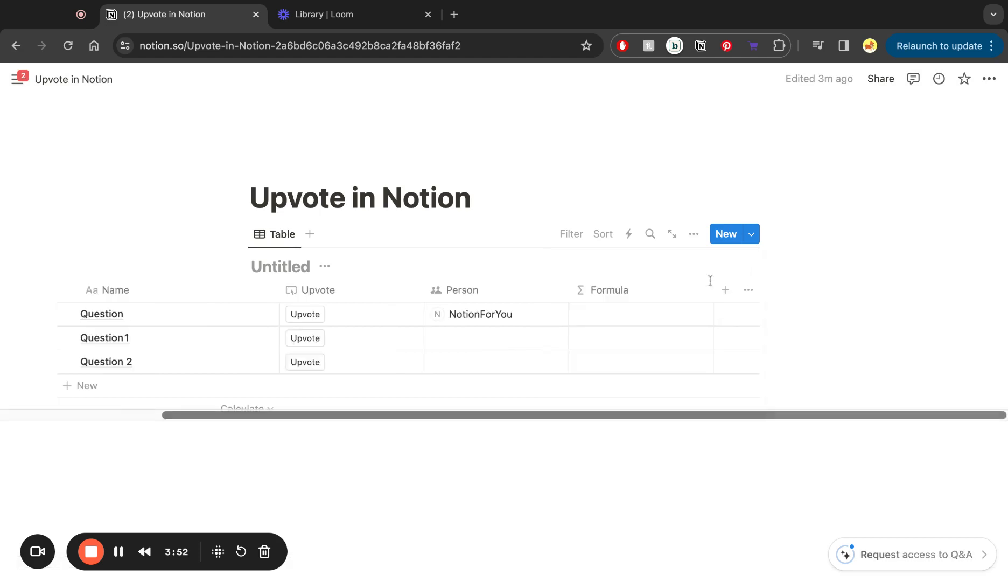
# Step: Define the Formula property as Person.length() to count the people in each row's Person property
pyautogui.click(621, 314)
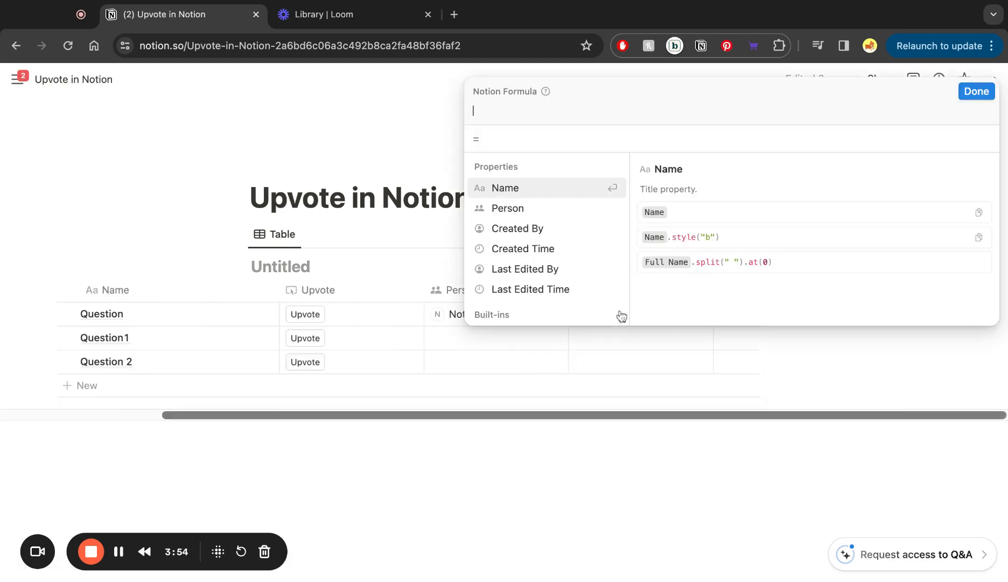
pyautogui.click(529, 211)
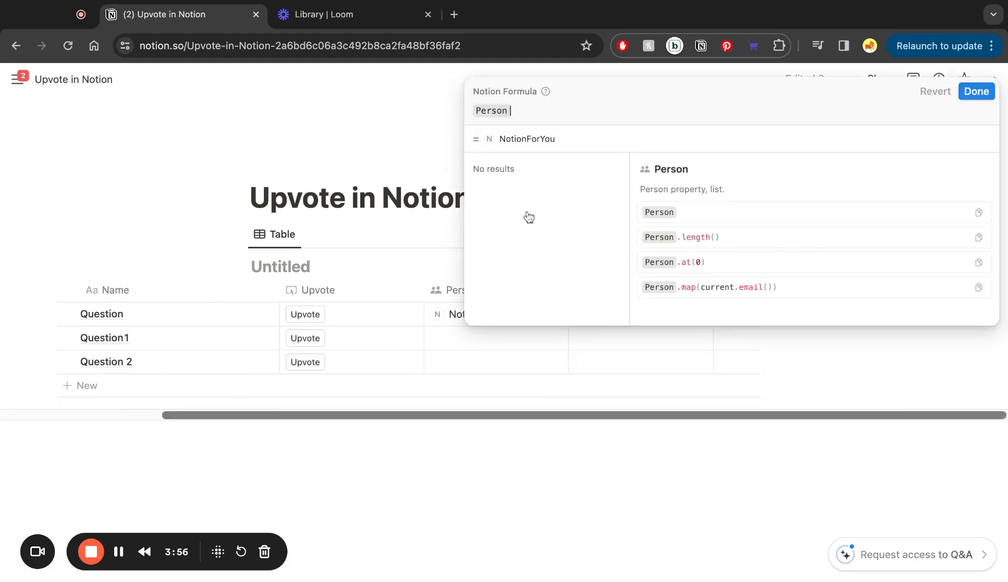
pyautogui.write('.le')
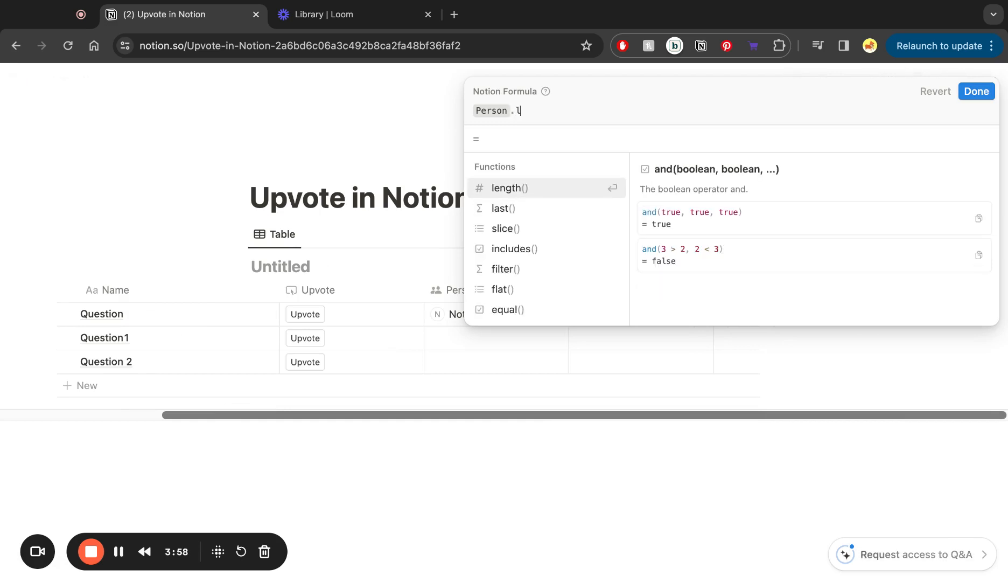
pyautogui.click(505, 195)
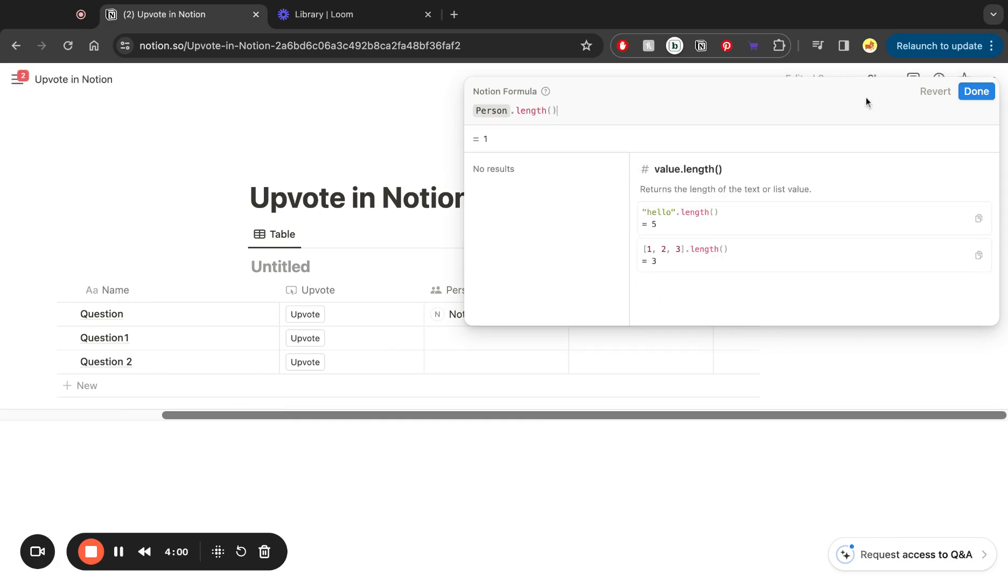
pyautogui.click(976, 91)
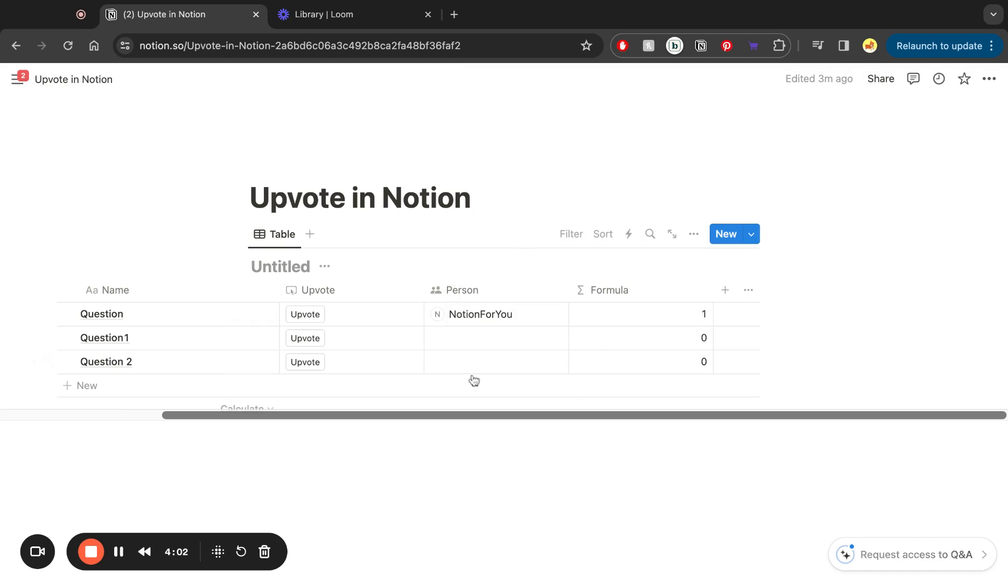
# Step: Sort the table by the Formula property in ascending order
pyautogui.click(608, 237)
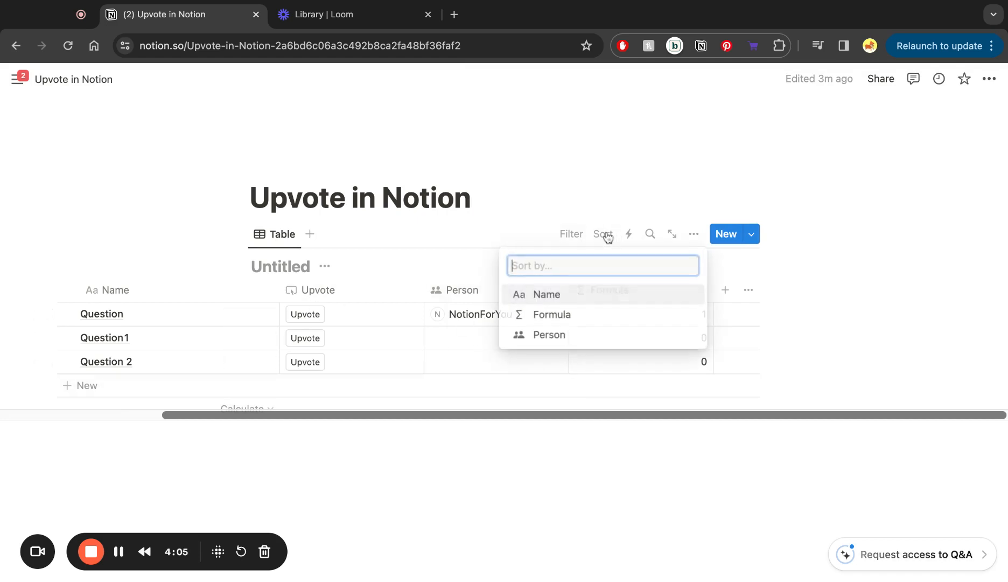
pyautogui.click(586, 316)
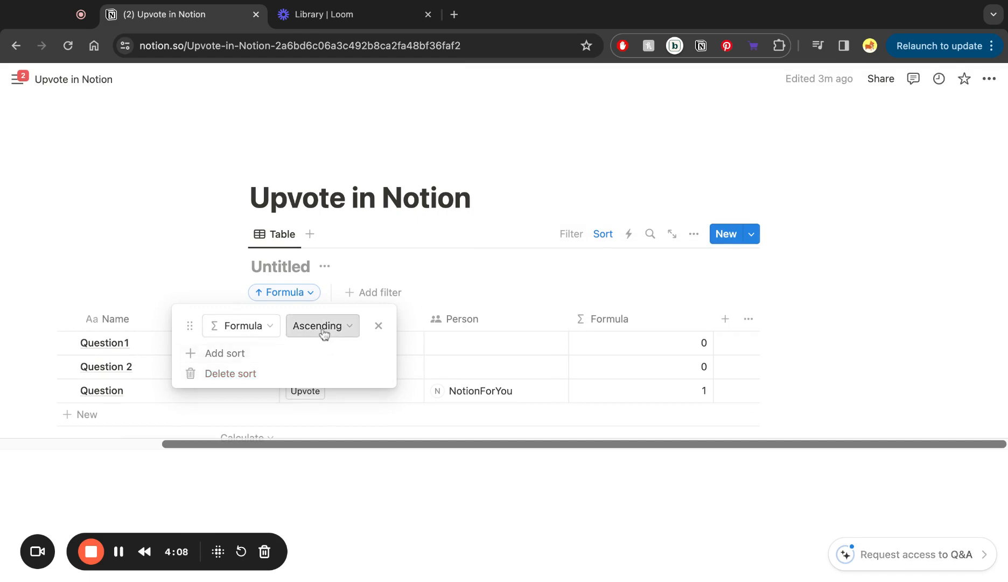
pyautogui.click(786, 272)
pyautogui.click(119, 551)
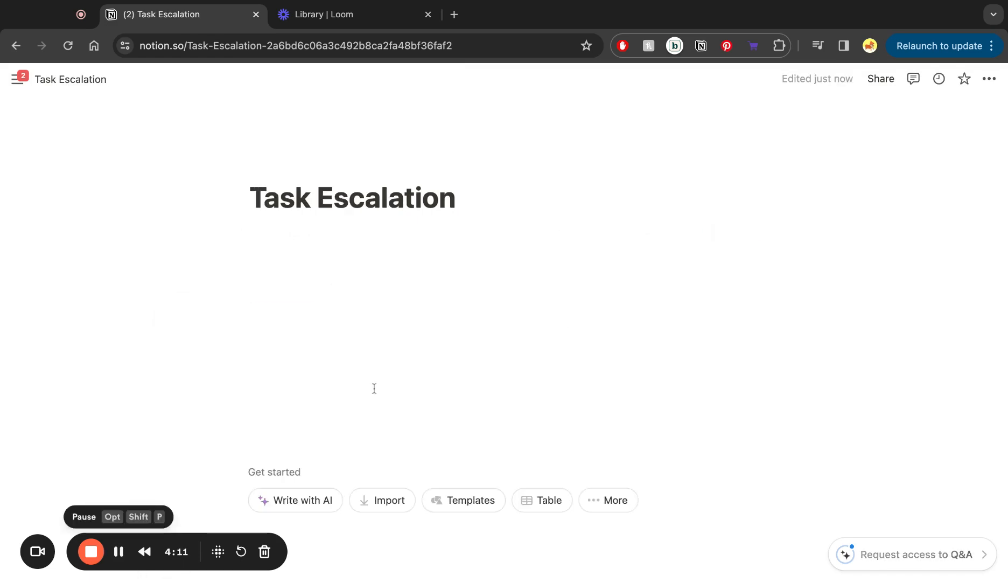
# Step: Insert an inline database into the empty Task Escalation page
pyautogui.click(276, 230)
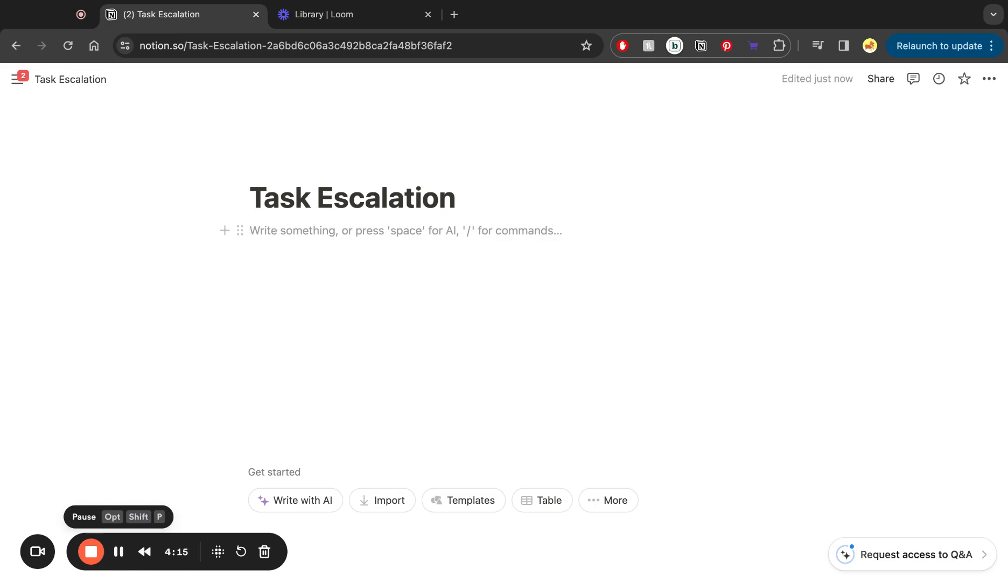
pyautogui.write('/inlin')
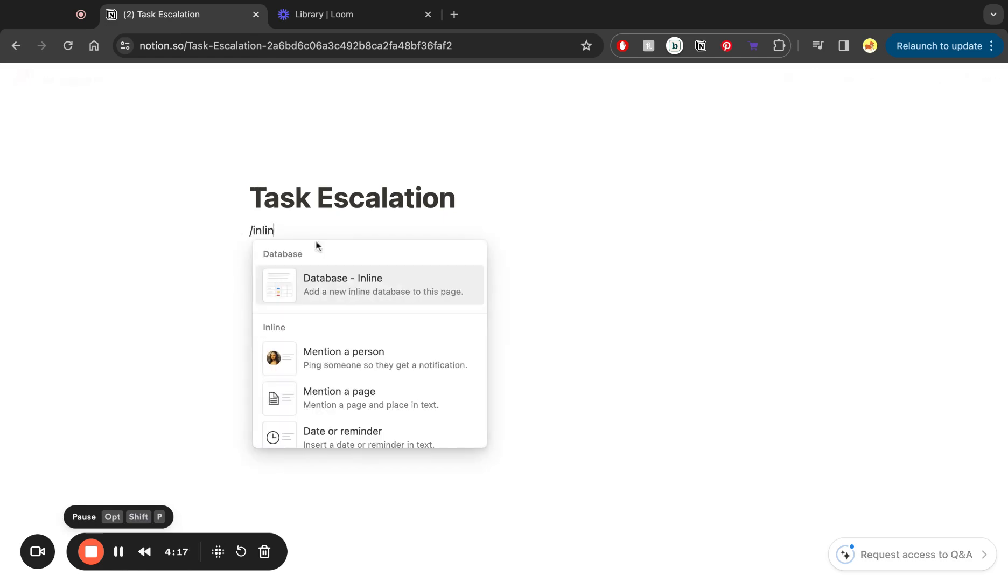
pyautogui.click(320, 283)
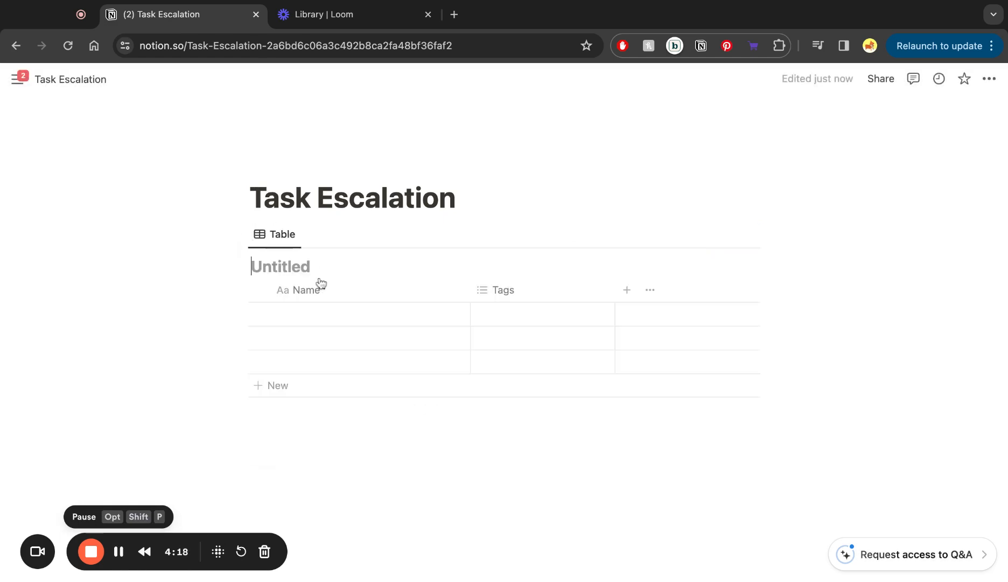
# Step: Name the three table rows Project 1, 2 and 3
pyautogui.click(320, 323)
pyautogui.write('P')
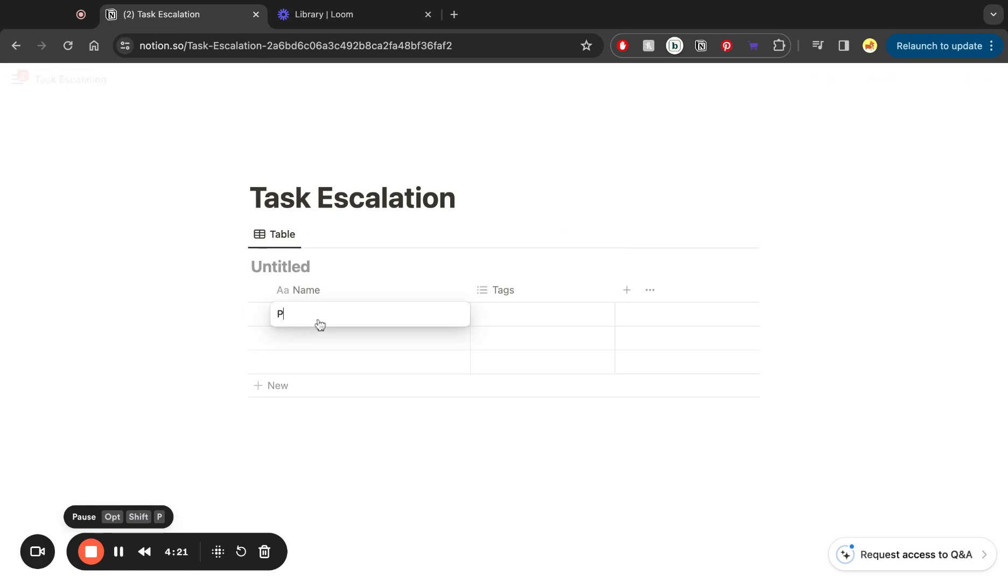
pyautogui.write('roject 1')
pyautogui.click(304, 345)
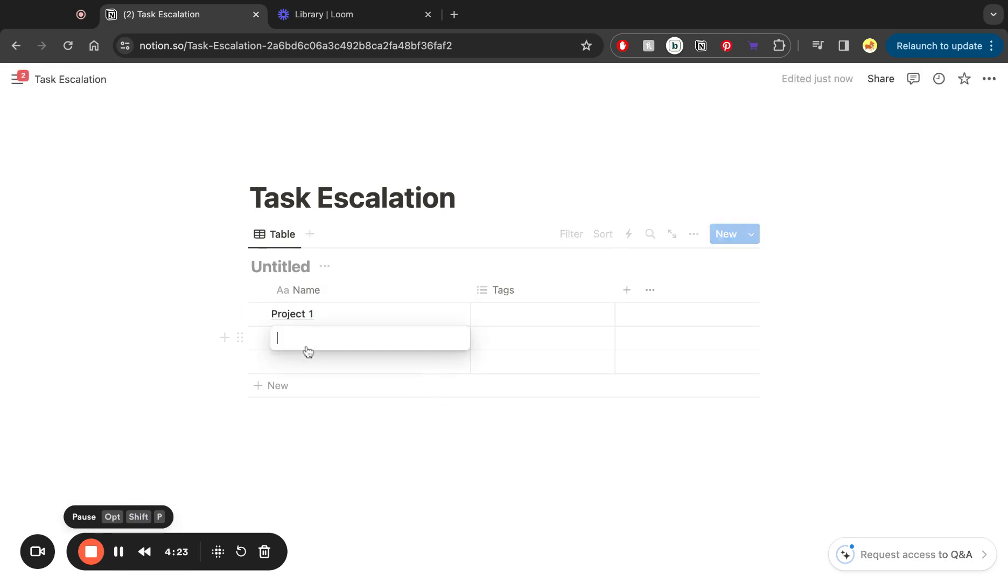
pyautogui.write('2')
pyautogui.press('Escape')
pyautogui.click(310, 367)
pyautogui.write('3')
pyautogui.press('Escape')
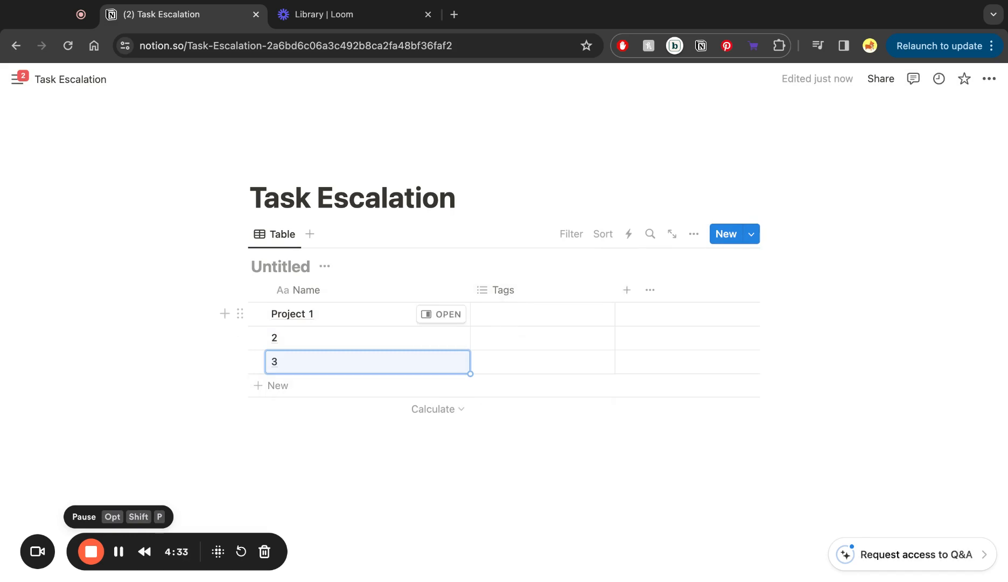
# Step: Change the Tags property to the Select type and rename it Priority
pyautogui.click(520, 298)
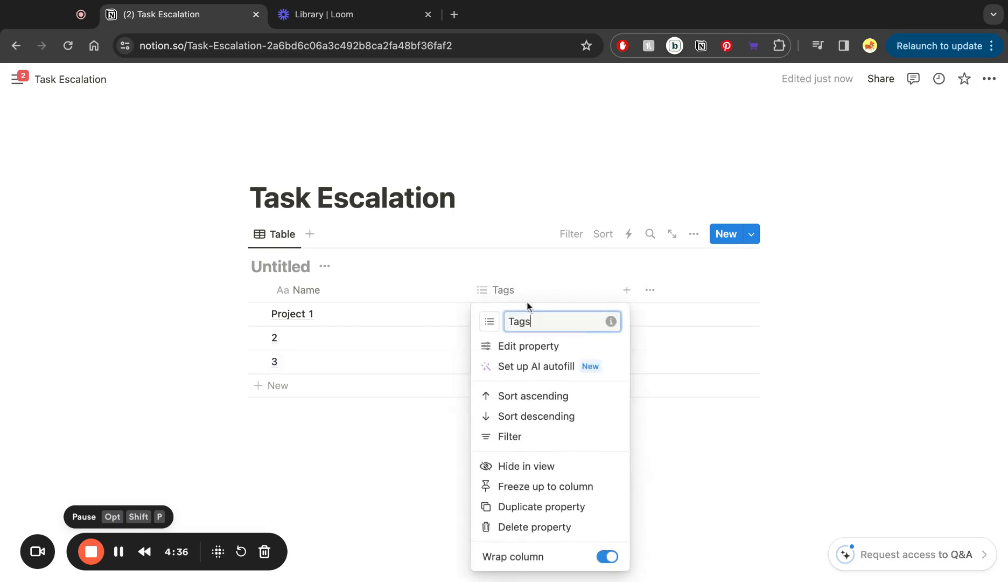
pyautogui.click(539, 346)
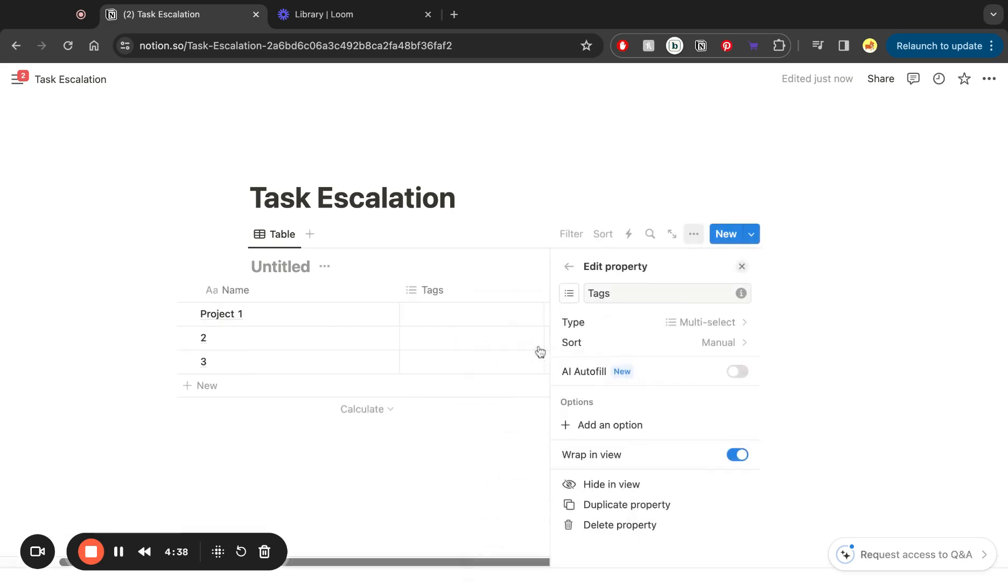
pyautogui.click(660, 323)
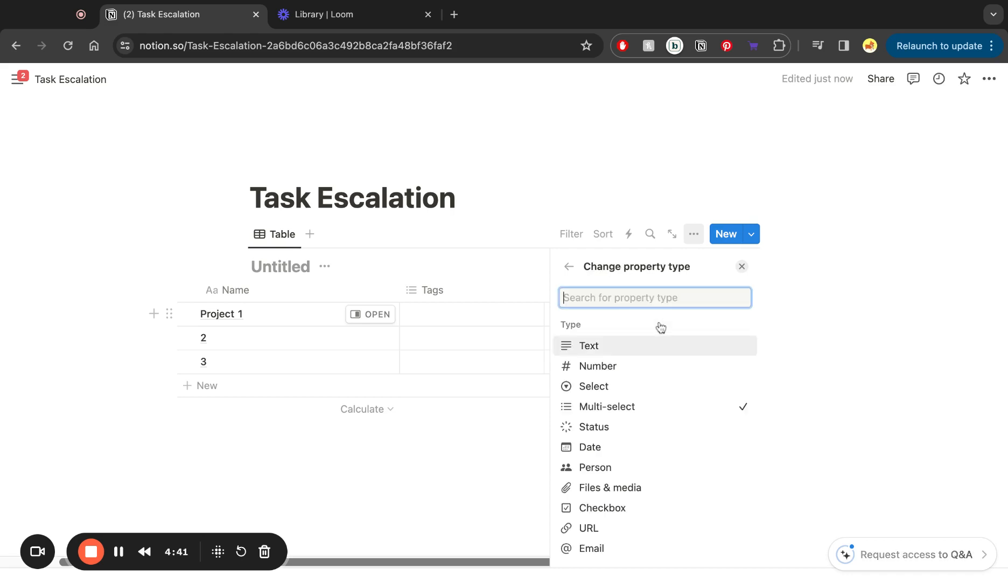
pyautogui.click(588, 385)
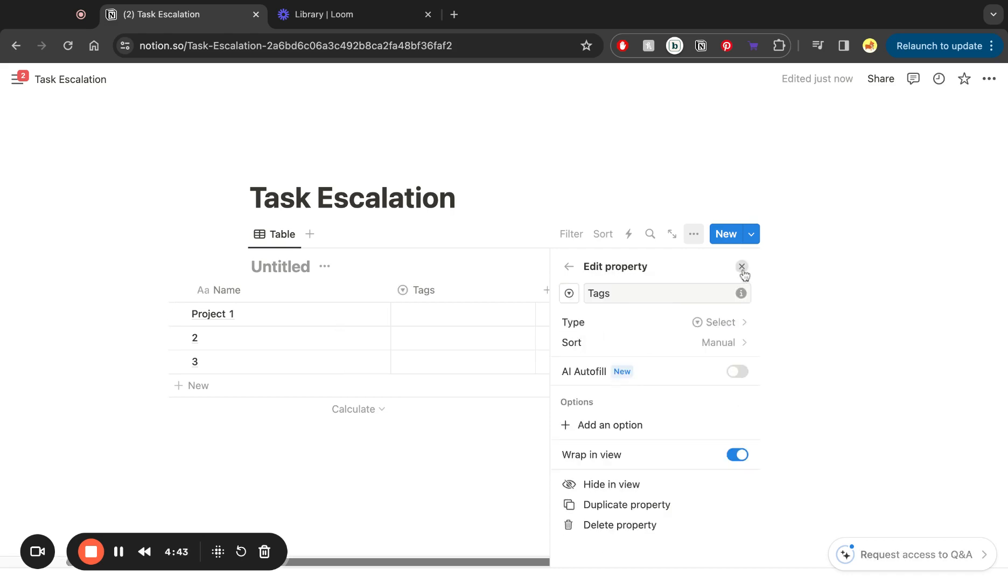
pyautogui.click(649, 293)
pyautogui.doubleClick(649, 293)
pyautogui.write('Priority')
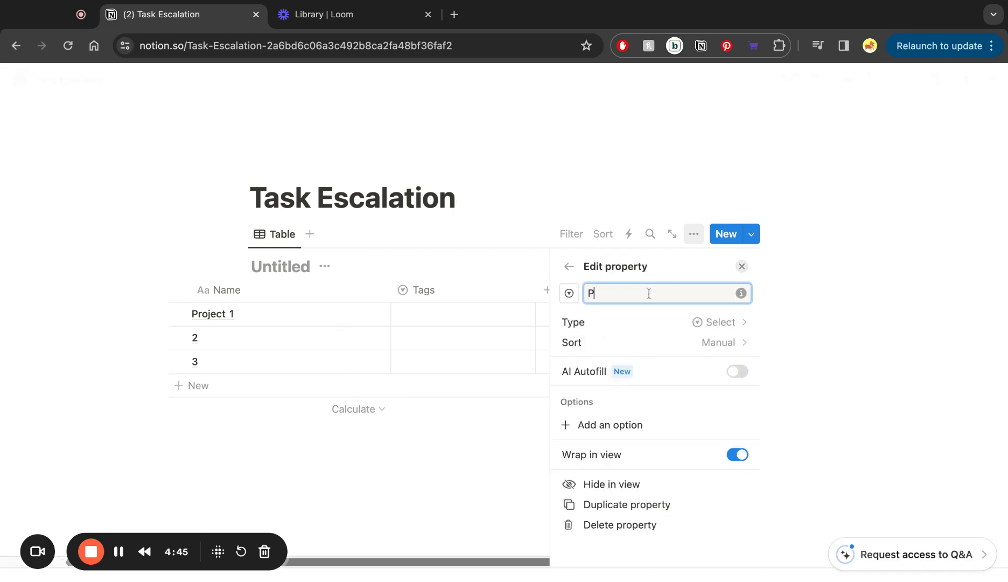
# Step: Add the options Low, Medium and High to the Priority property and finish editing it
pyautogui.click(611, 426)
pyautogui.write('Low')
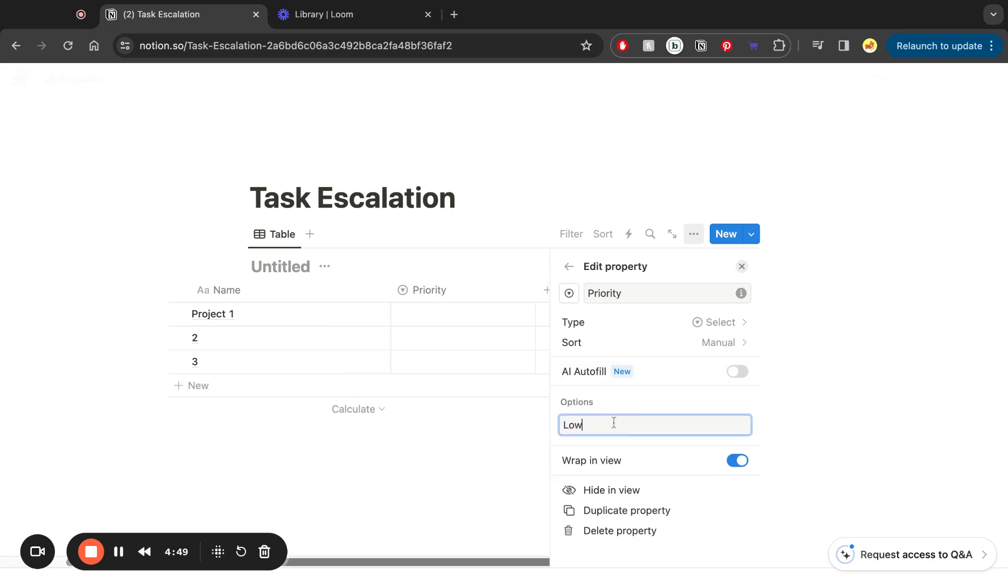
pyautogui.press('Return')
pyautogui.write('Medi')
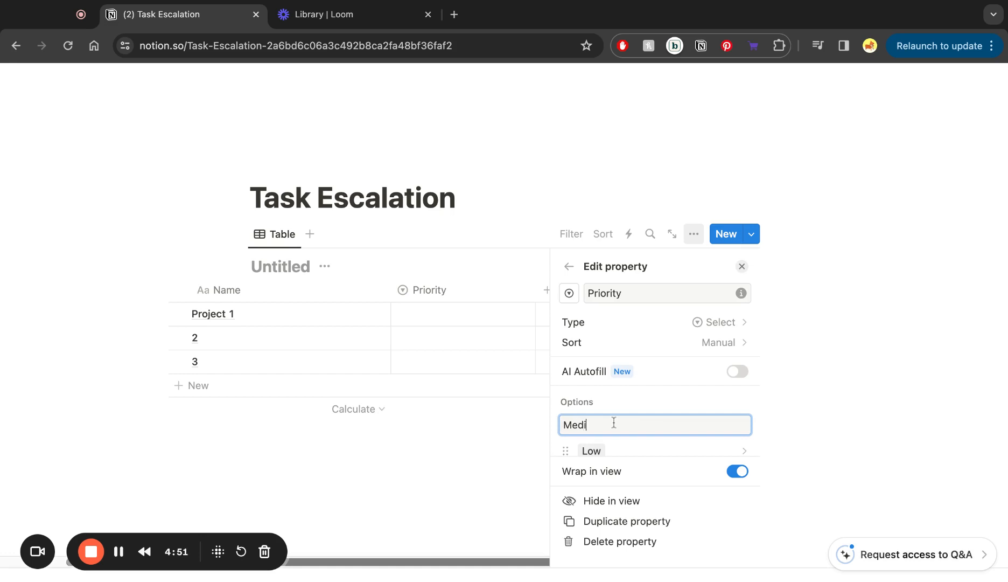
pyautogui.write('um')
pyautogui.press('Return')
pyautogui.write('High')
pyautogui.press('Return')
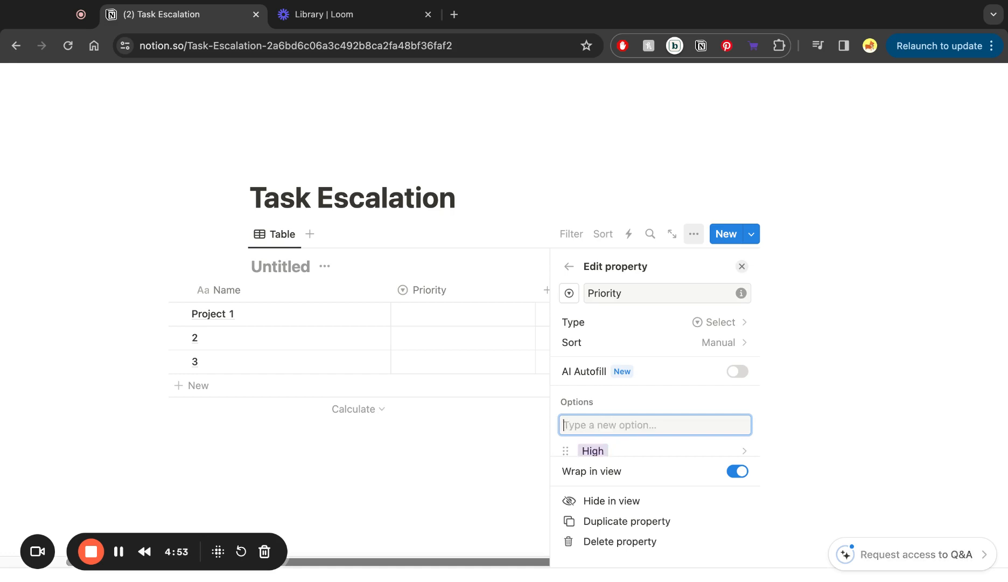
pyautogui.click(744, 265)
# Step: Set the Priority to Medium for Project 1, Low for row 2 and Medium for row 3
pyautogui.click(545, 318)
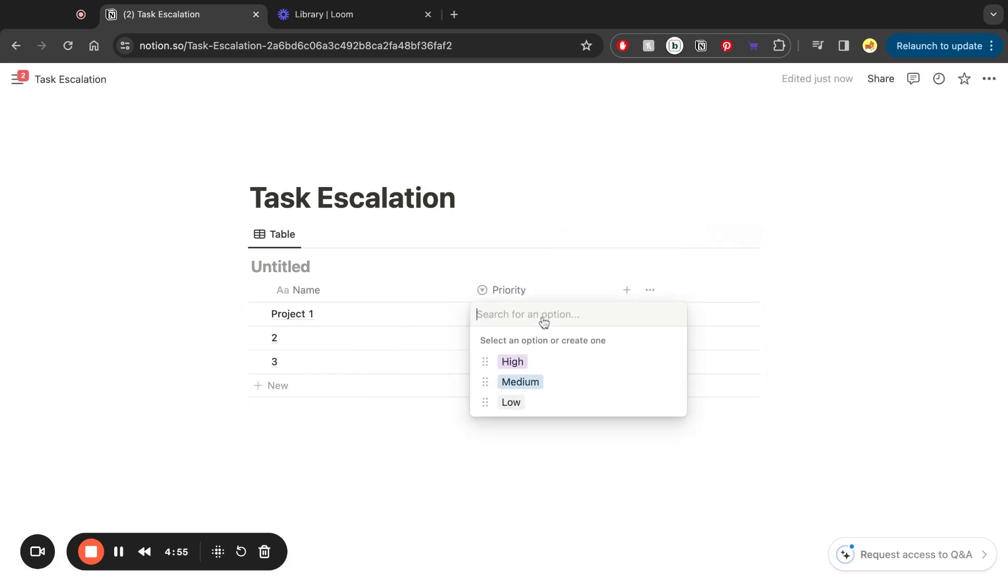
pyautogui.click(527, 376)
pyautogui.click(525, 340)
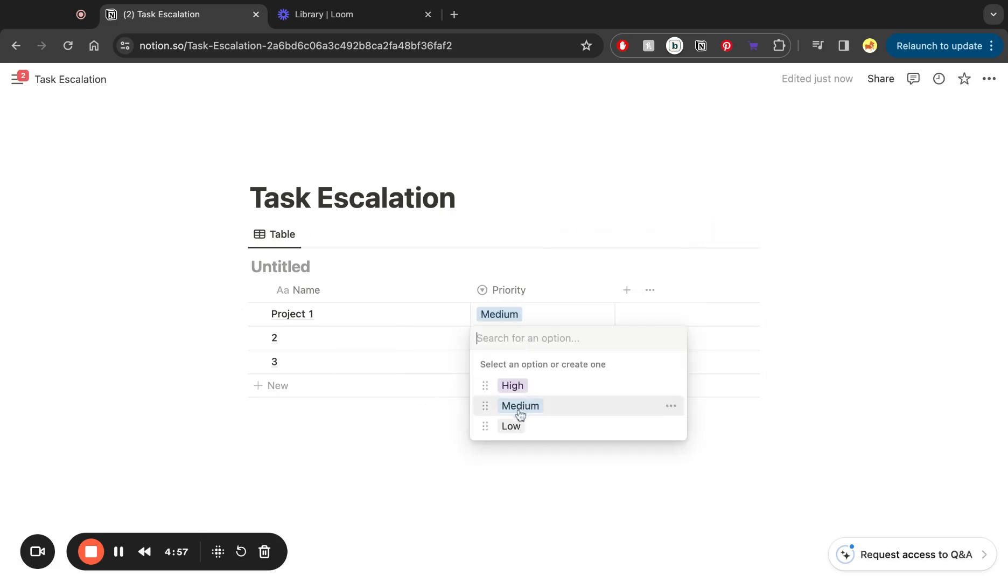
pyautogui.click(512, 426)
pyautogui.click(495, 364)
pyautogui.click(539, 428)
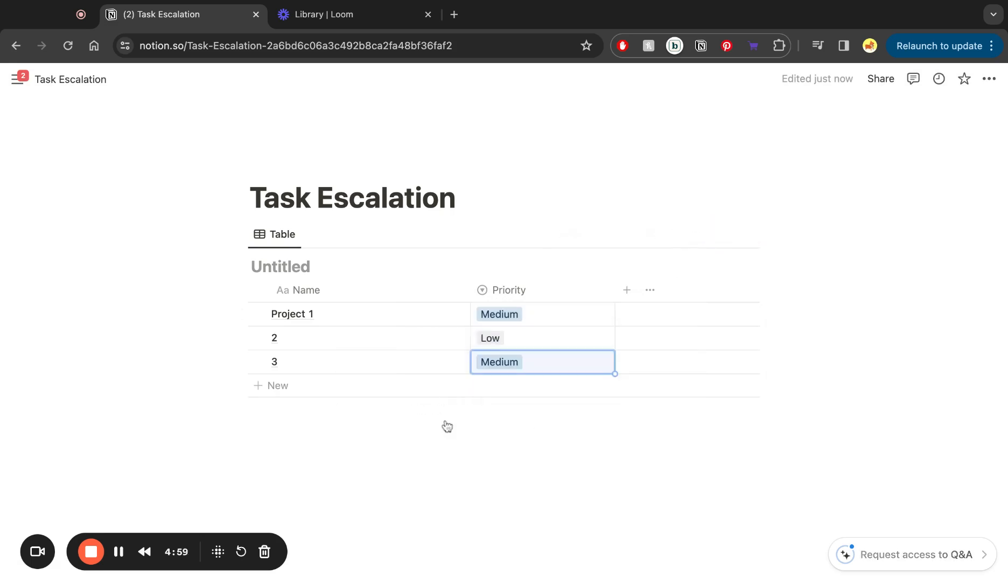
# Step: Add a Button property to the table after the Priority column and label the button Escalate
pyautogui.click(627, 290)
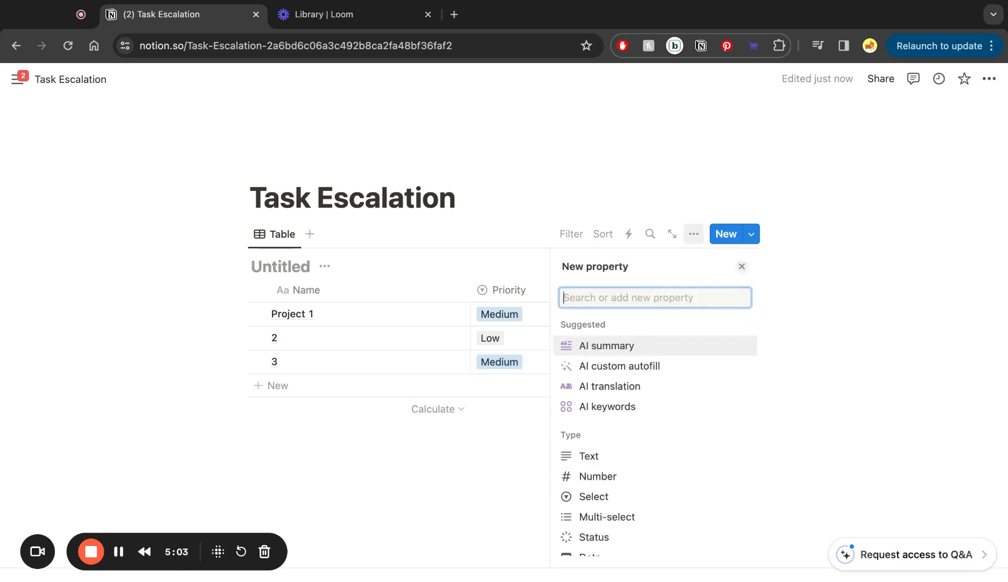
pyautogui.write('butt')
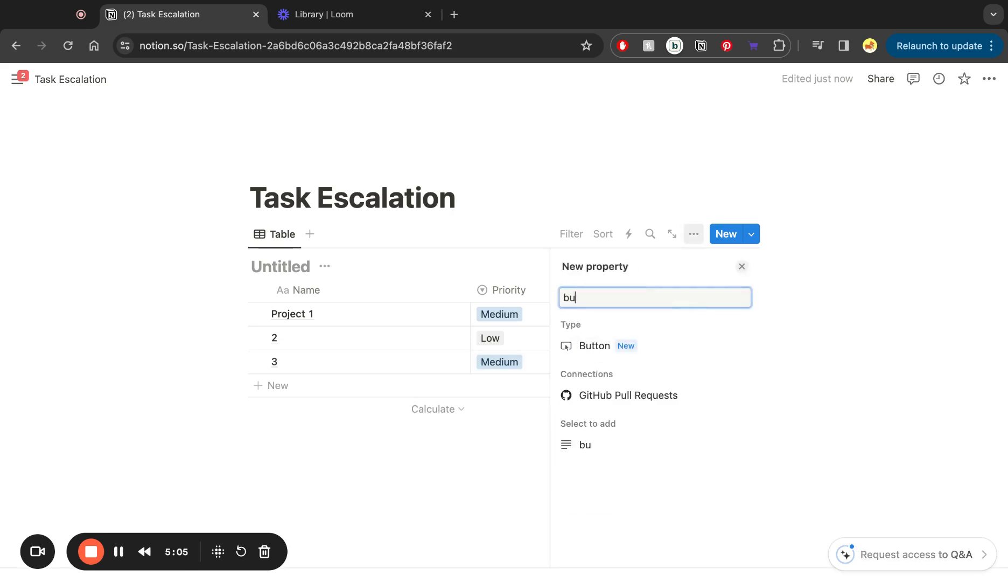
pyautogui.click(597, 346)
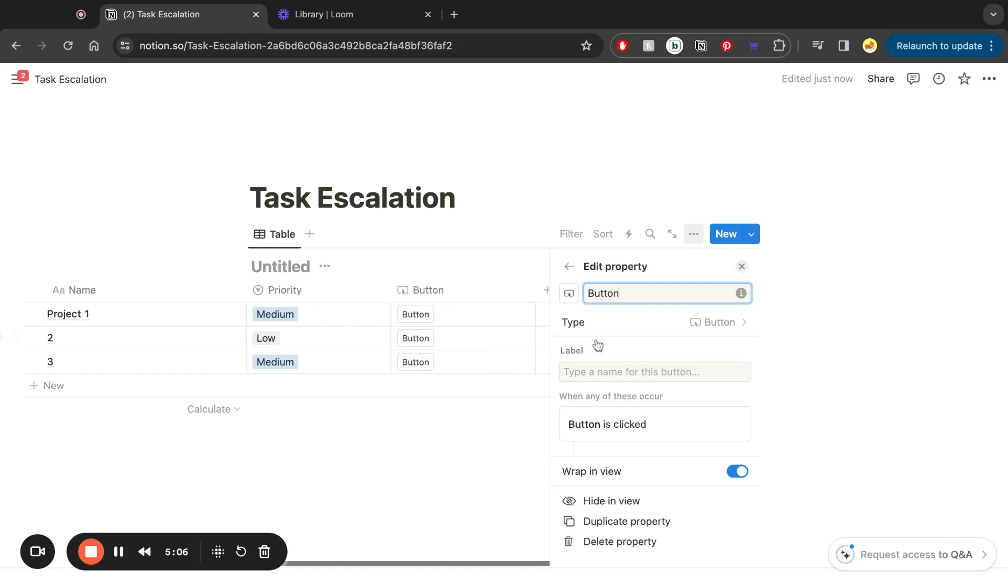
pyautogui.click(610, 371)
pyautogui.write('E')
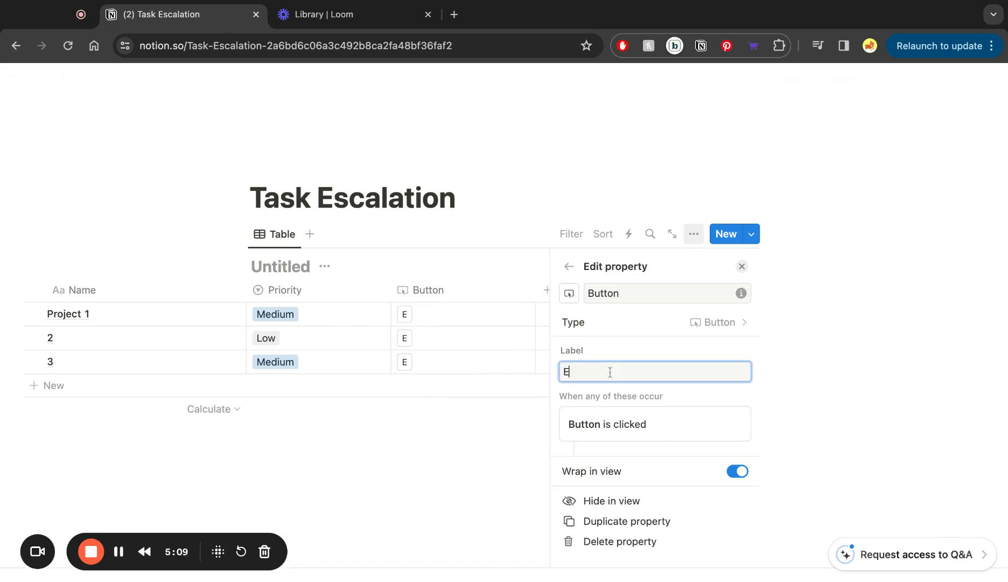
pyautogui.write('scalate')
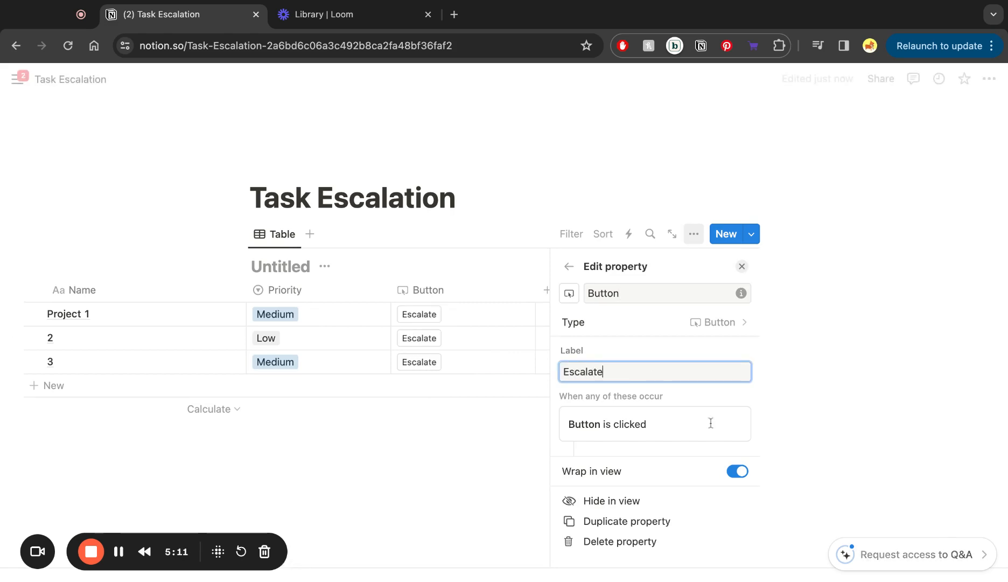
# Step: Add an action to the Escalate button that sets this page's Priority to High
pyautogui.scroll(-2, 636, 355)
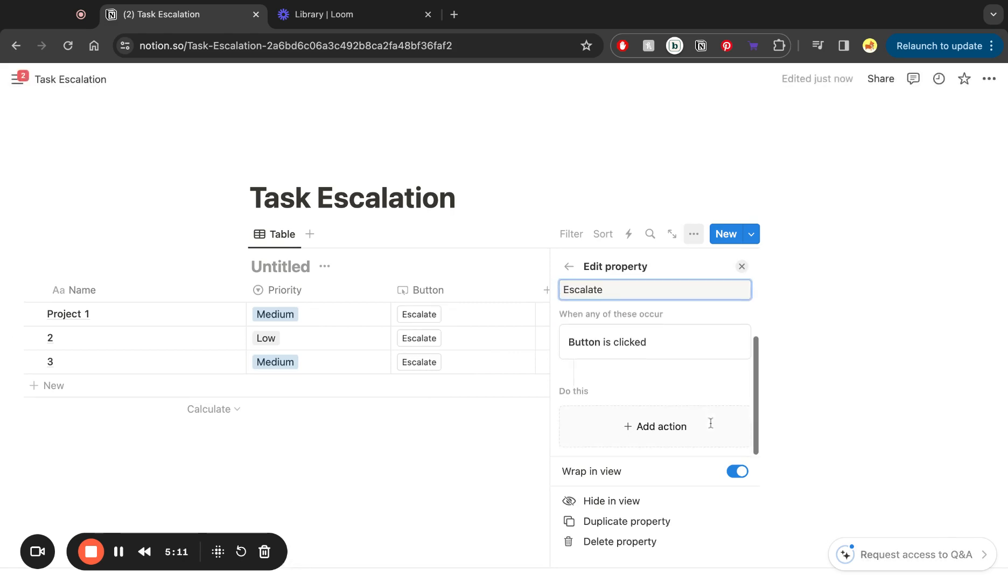
pyautogui.click(653, 429)
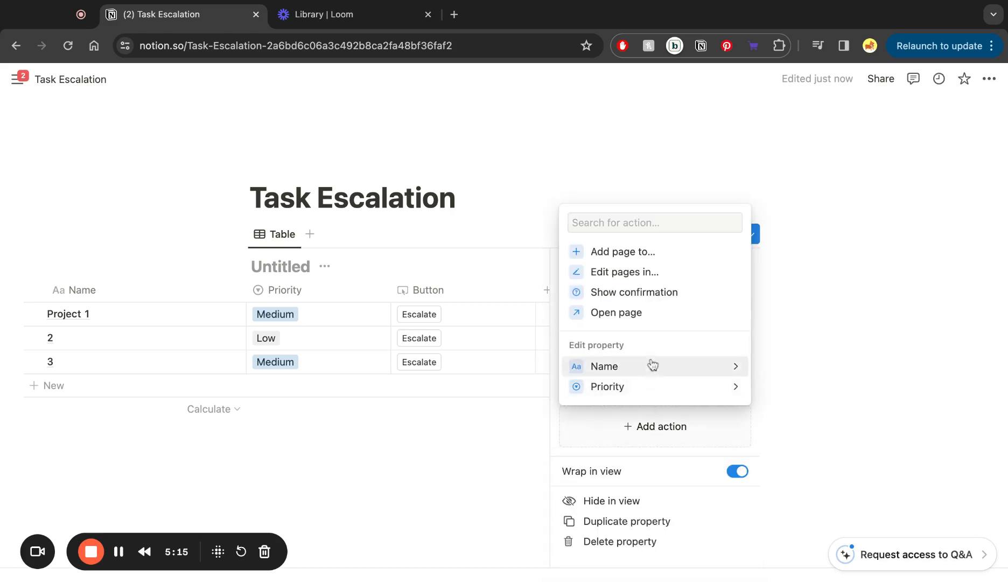
pyautogui.click(622, 387)
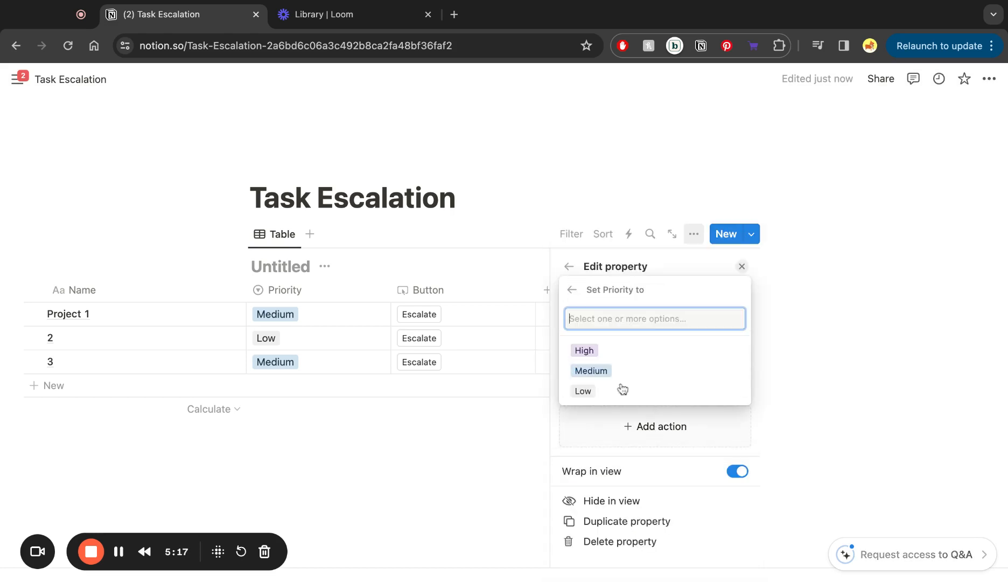
pyautogui.click(614, 352)
pyautogui.scroll(-3, 661, 386)
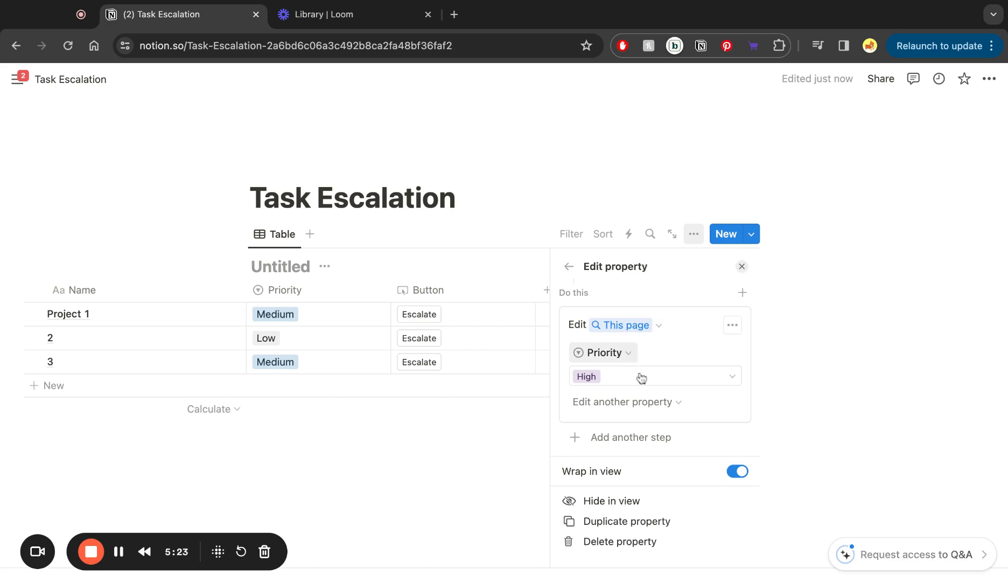
pyautogui.hscroll(-3, 383, 329)
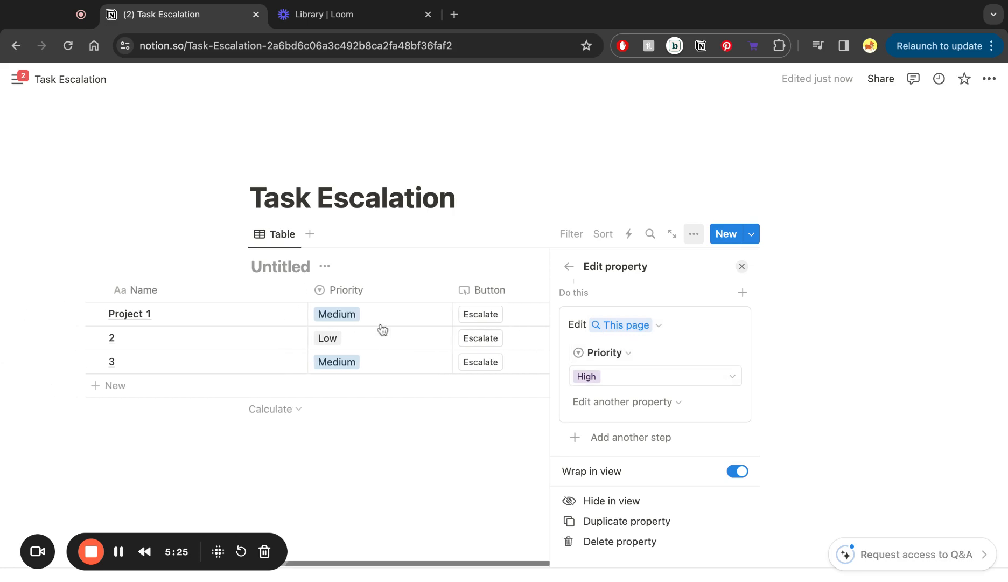
# Step: Close the button property settings and escalate Project 1, task 2 and task 3 with their Escalate buttons
pyautogui.click(743, 267)
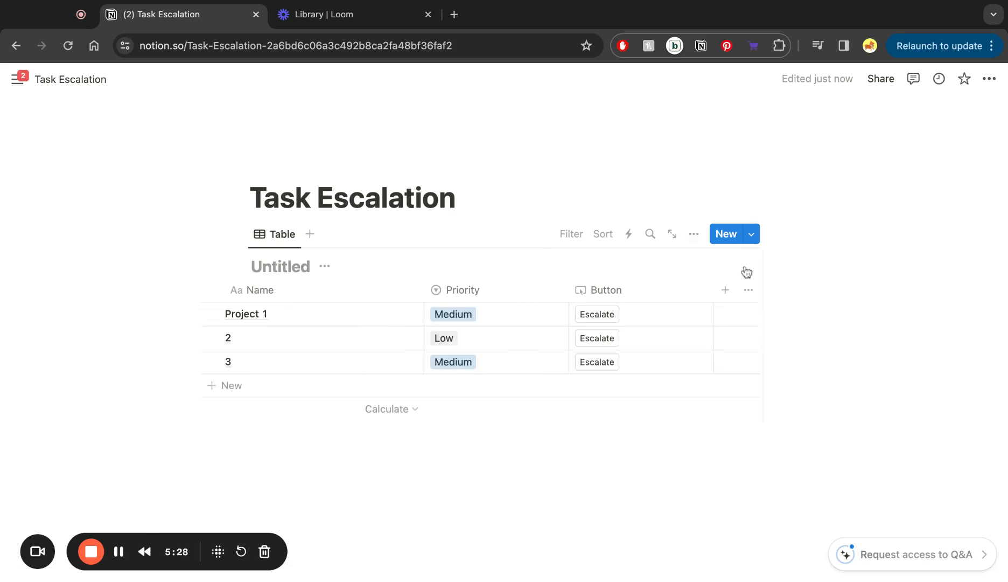
pyautogui.click(597, 318)
pyautogui.click(593, 338)
pyautogui.click(593, 367)
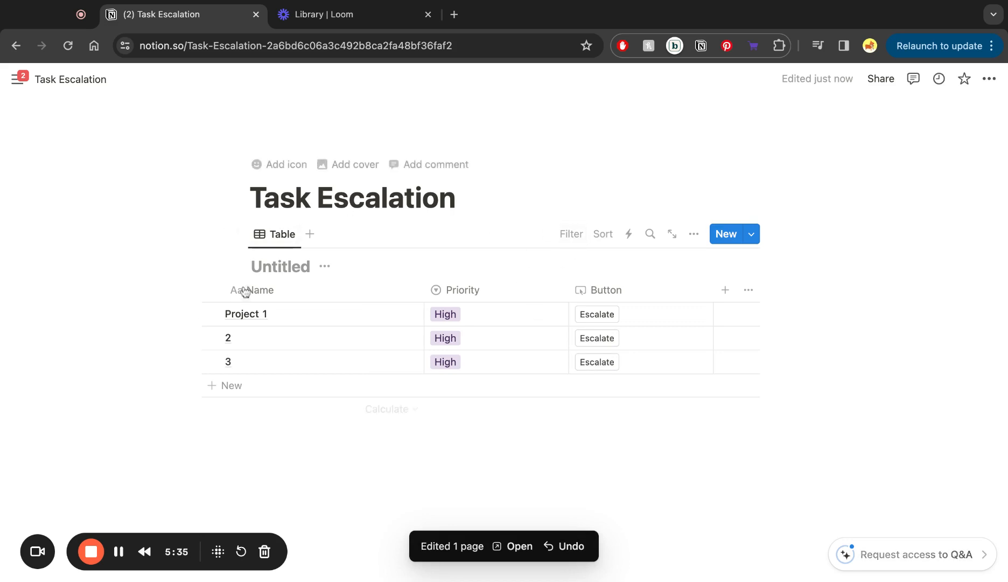
# Step: Change the layout of the Task Escalation database view to Board
pyautogui.click(694, 233)
pyautogui.click(618, 325)
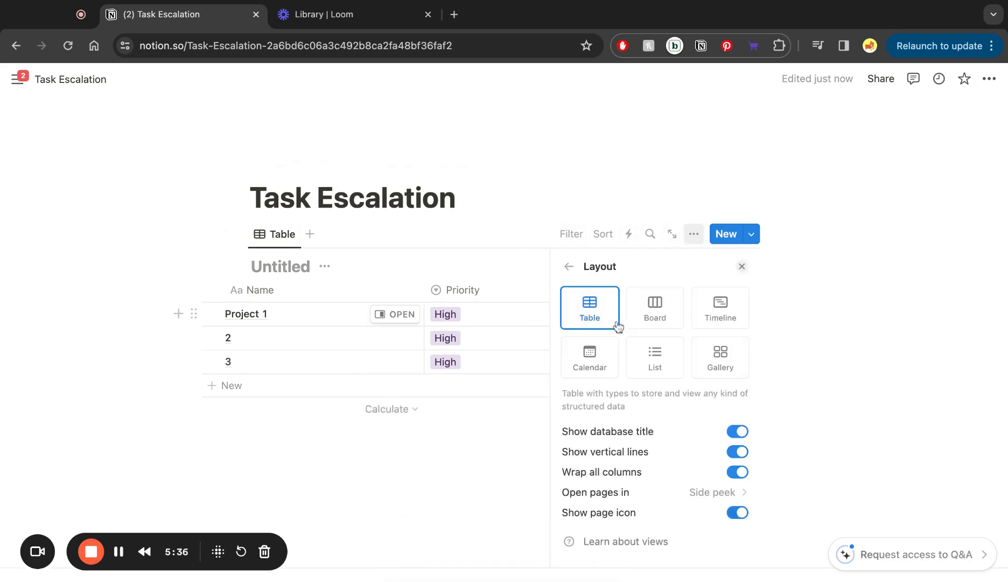
pyautogui.click(656, 318)
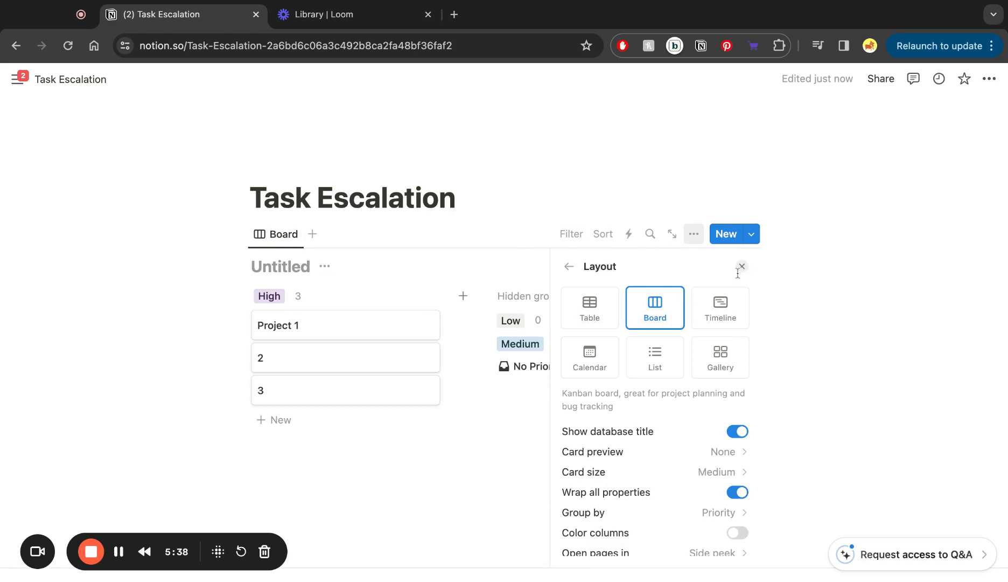
# Step: Show the Button and Priority properties on the board cards and close the view options
pyautogui.click(569, 266)
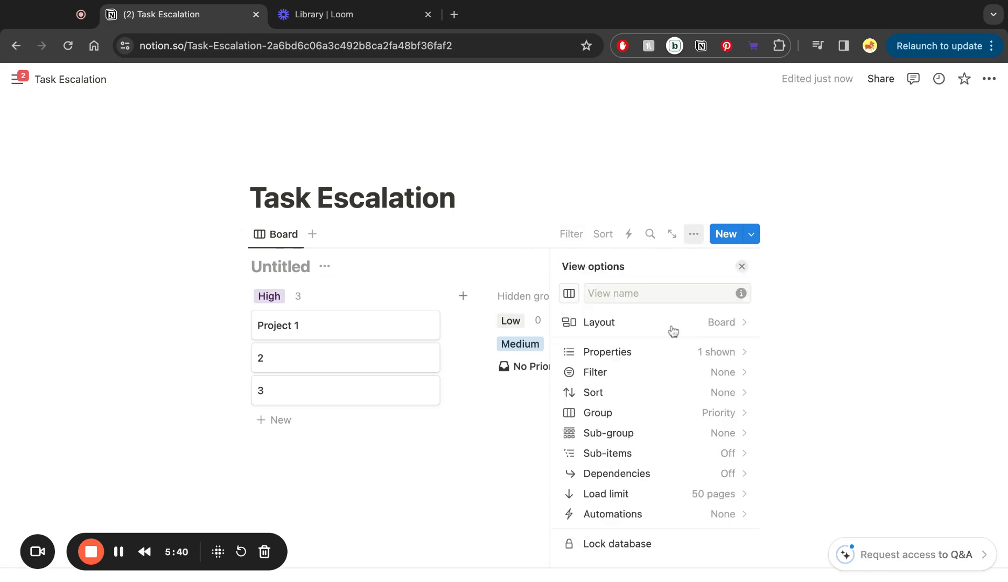
pyautogui.click(708, 353)
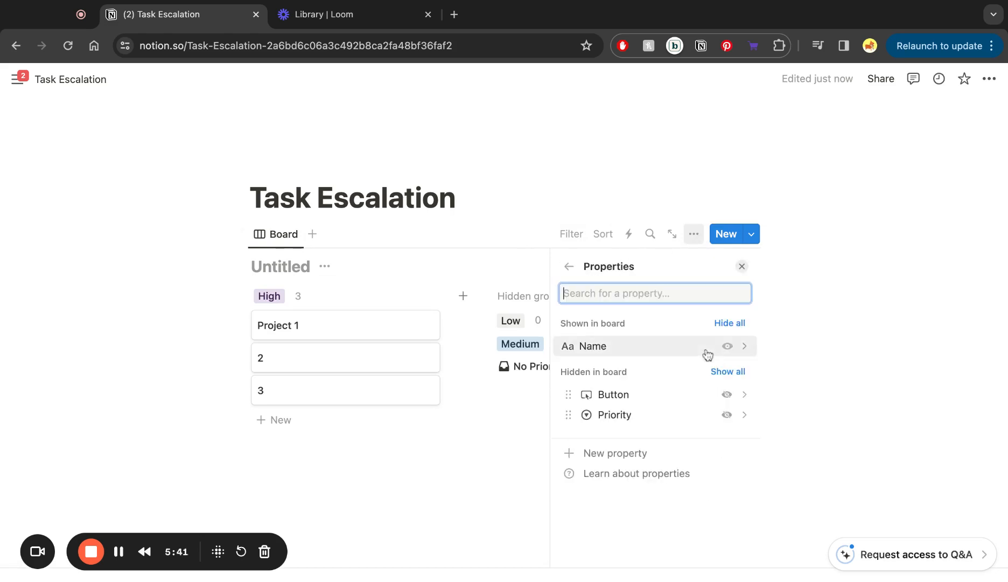
pyautogui.click(727, 395)
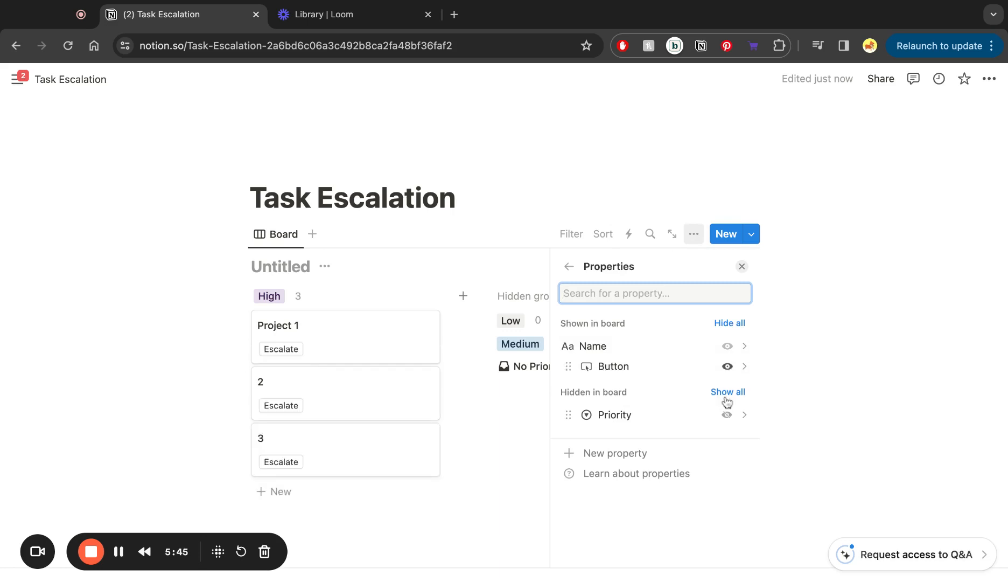
pyautogui.click(726, 398)
pyautogui.click(742, 266)
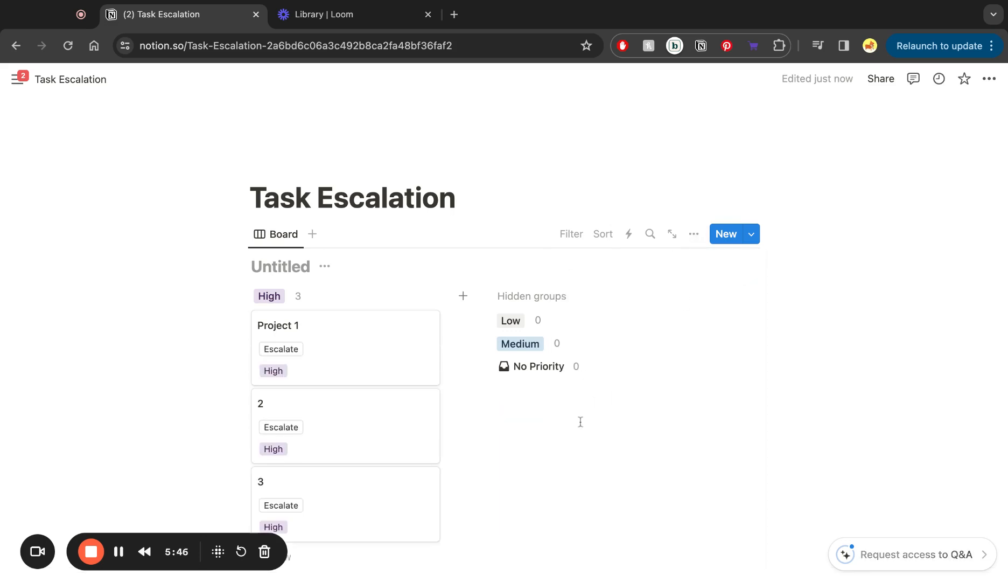
# Step: Move card 2 to the Medium priority group on the board and escalate it with its Escalate button
pyautogui.scroll(-2, 581, 422)
pyautogui.click(270, 345)
pyautogui.click(303, 413)
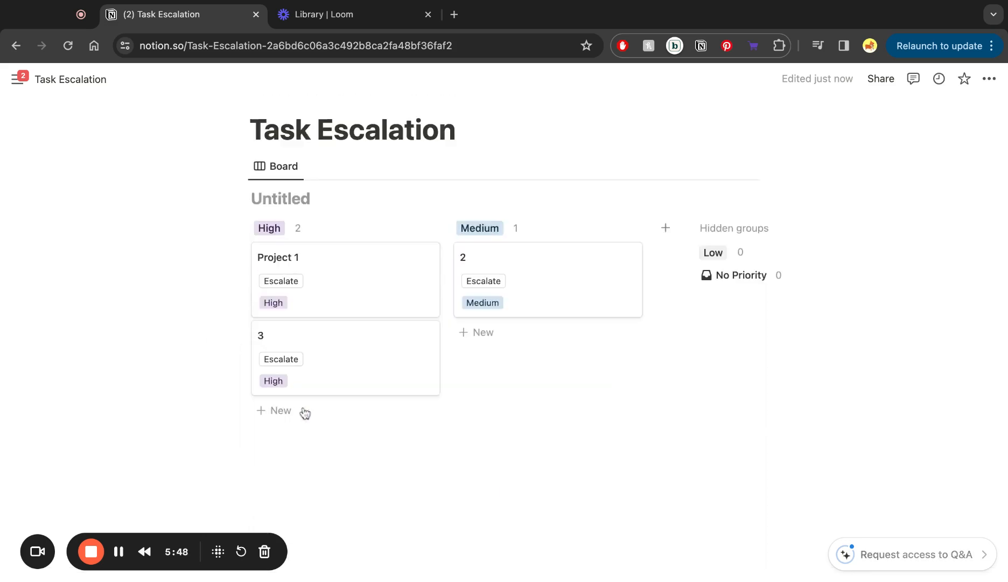
pyautogui.scroll(1, 421, 345)
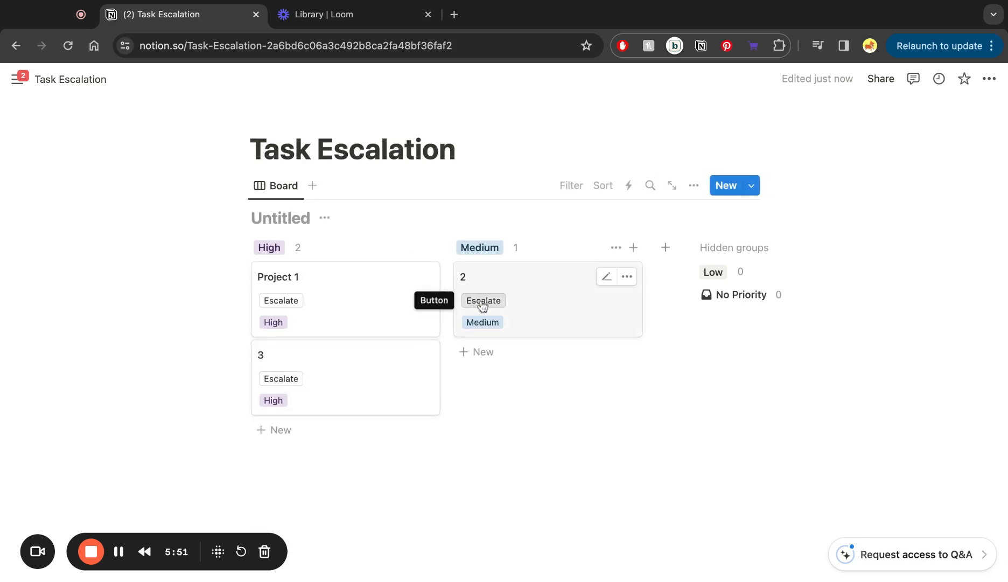
pyautogui.click(480, 302)
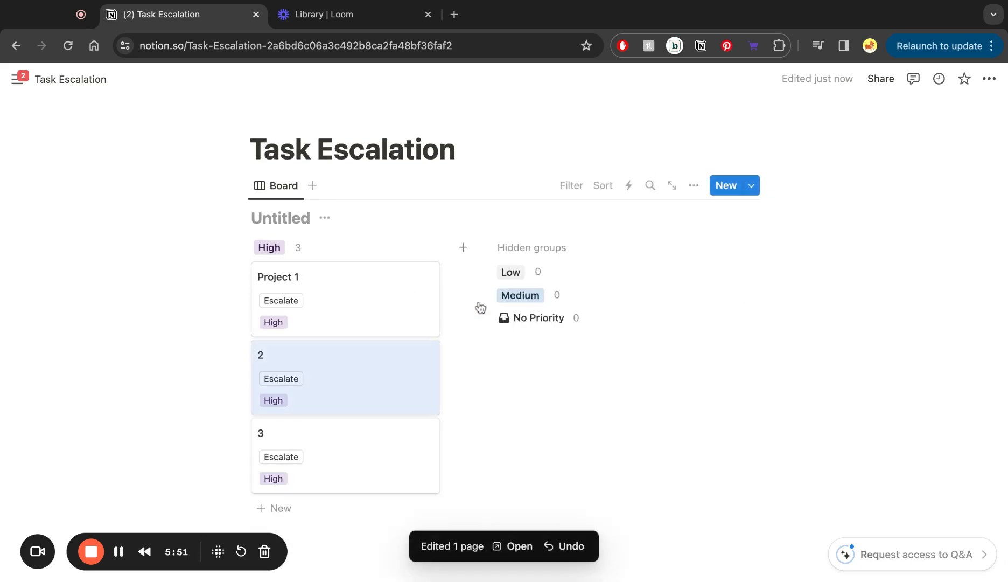
pyautogui.click(119, 551)
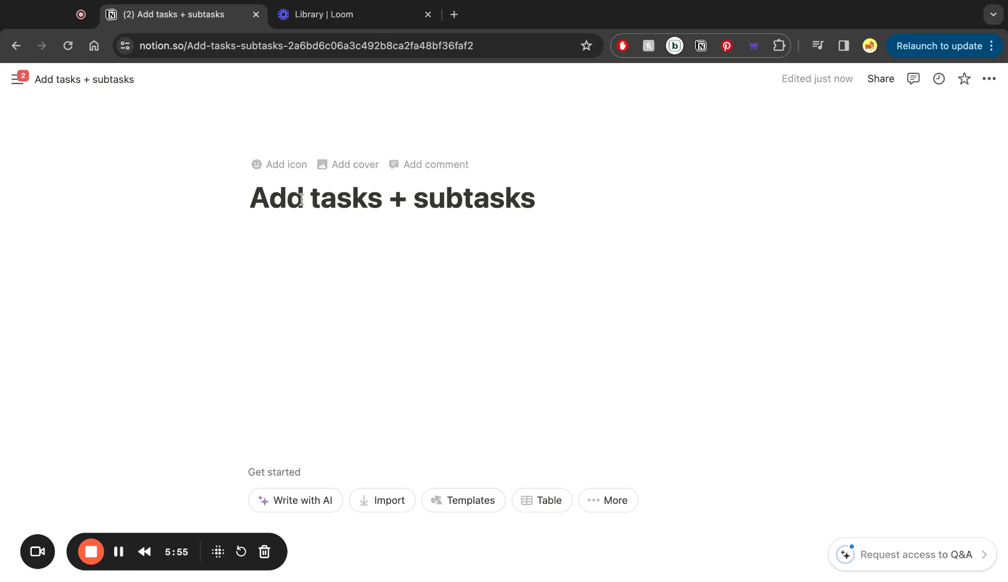
# Step: Add the Projects & tasks template to the private pages and collapse the sidebar on the new Tasks page
pyautogui.click(17, 80)
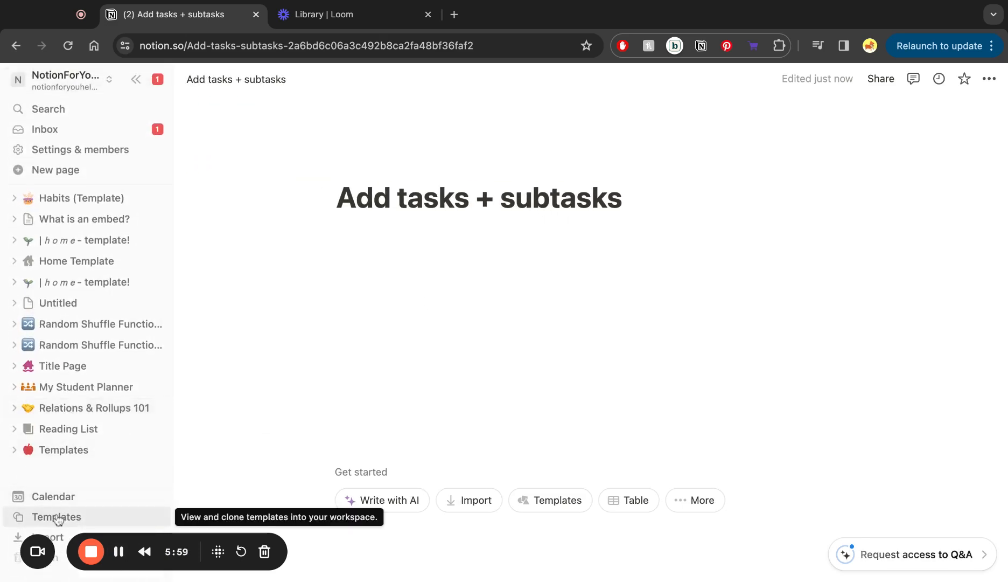
pyautogui.click(67, 518)
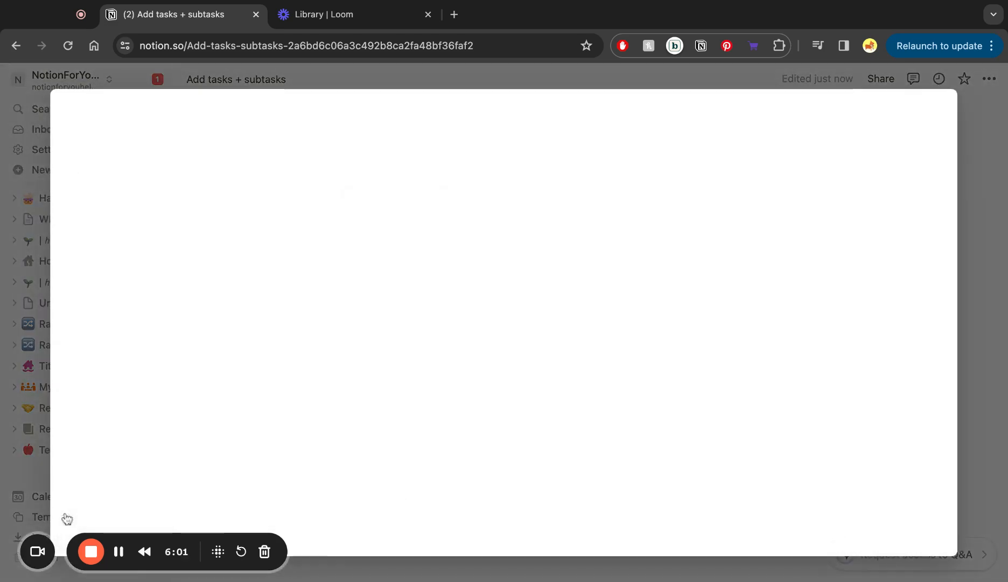
pyautogui.click(850, 477)
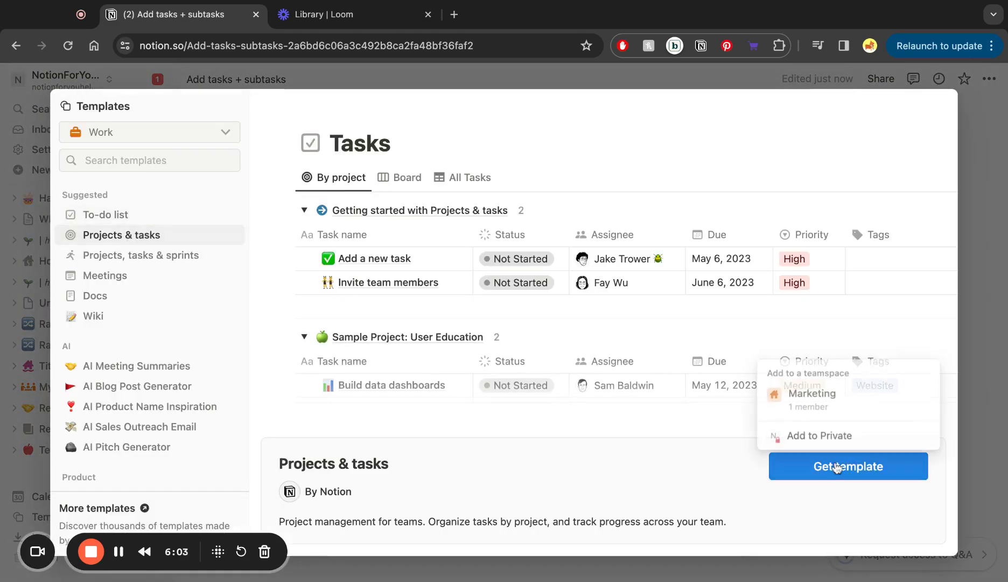
pyautogui.click(810, 435)
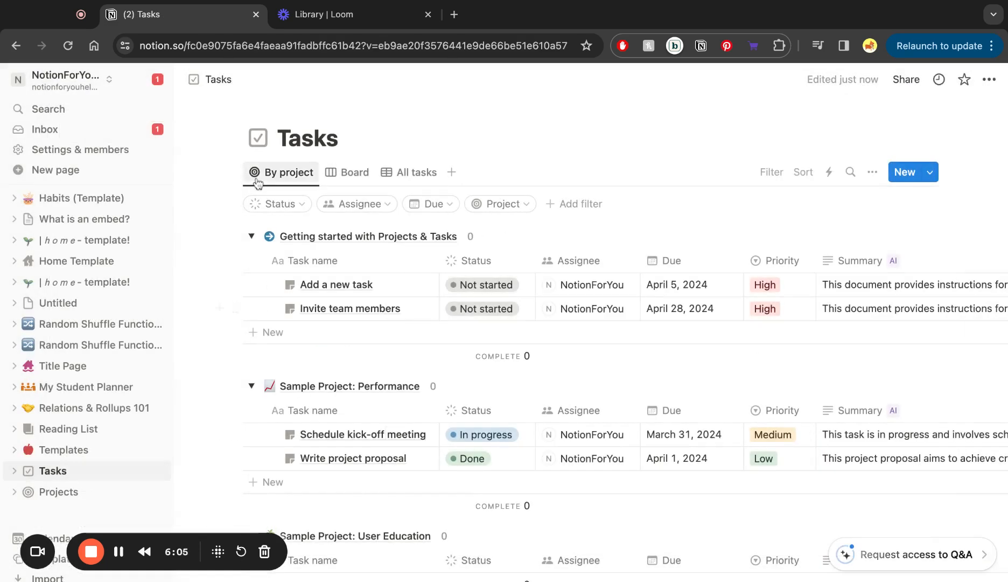
pyautogui.click(136, 79)
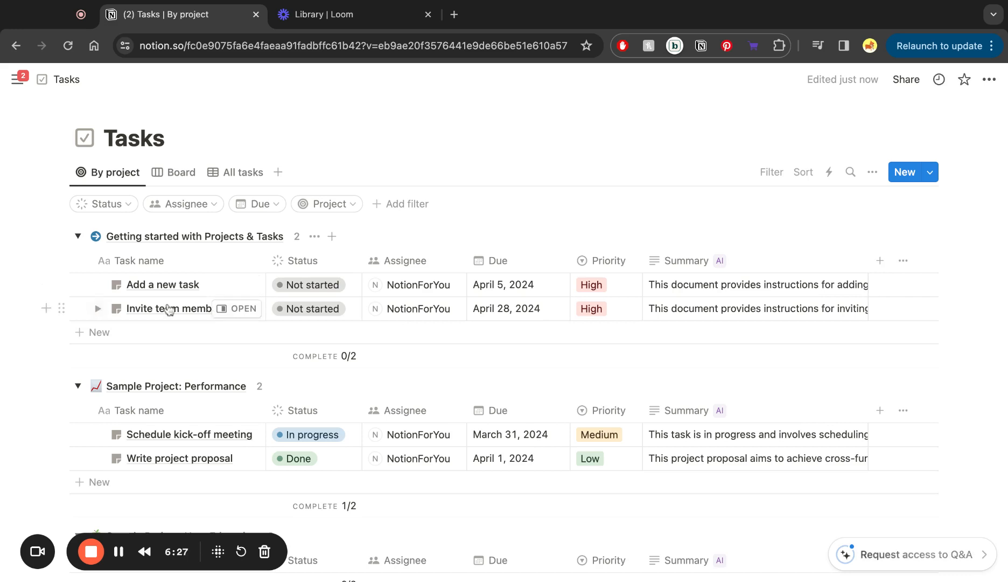
# Step: Add a Button property to the Tasks table and label the button "Add subtask"
pyautogui.click(880, 264)
pyautogui.write('butt')
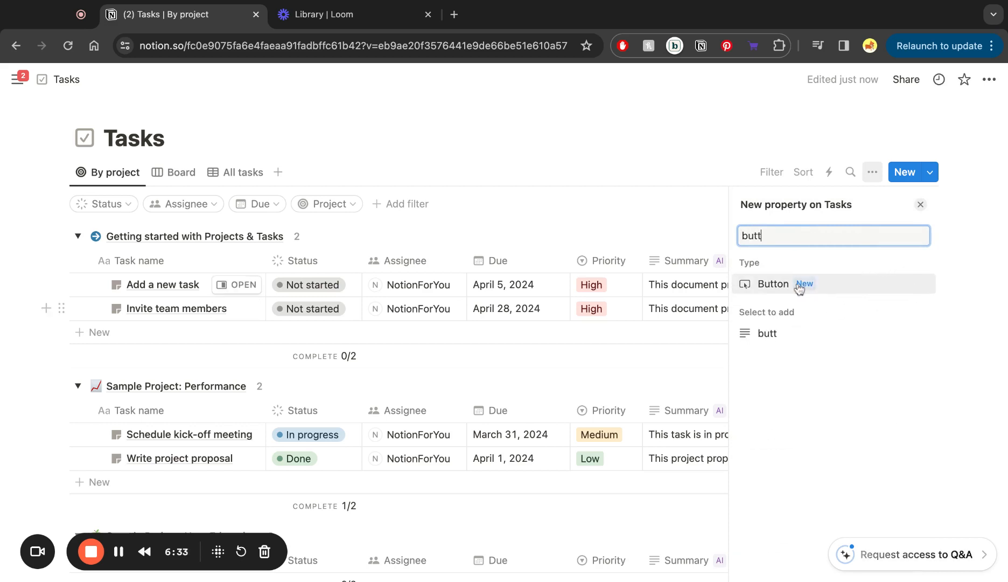
pyautogui.click(796, 285)
pyautogui.click(780, 308)
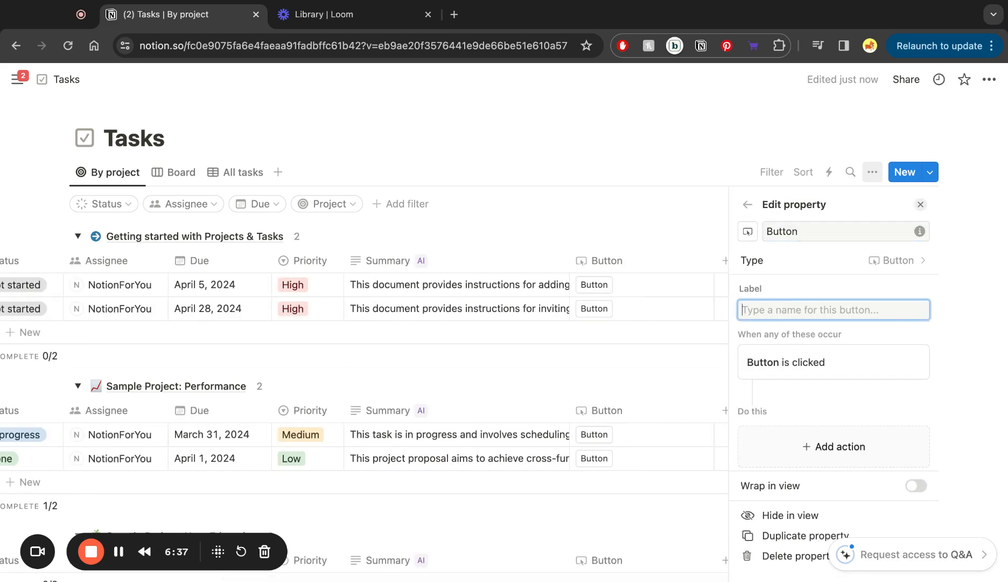
pyautogui.write('Add sub')
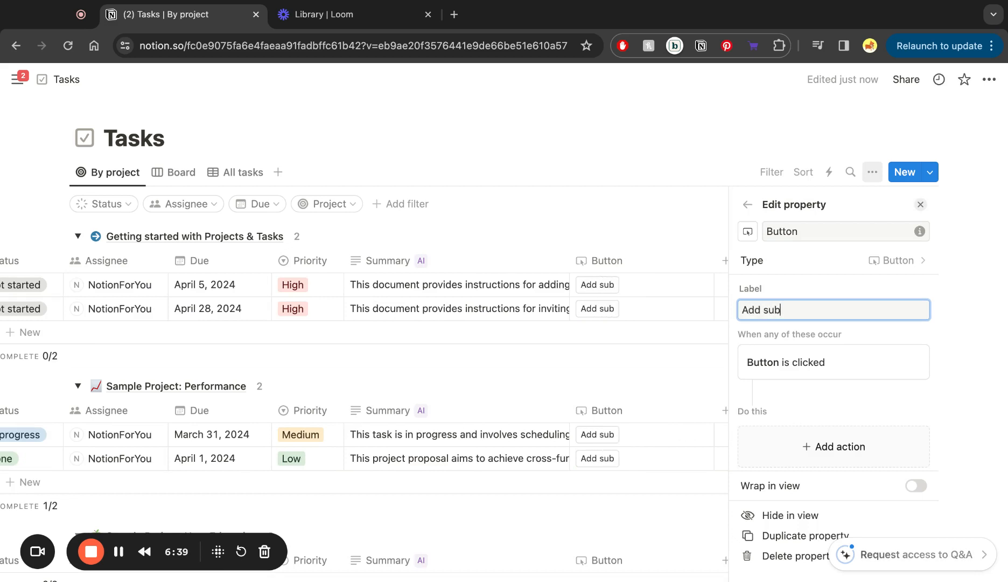
pyautogui.write('task')
# Step: Give the Add subtask button an action that adds a page to the Tasks database
pyautogui.scroll(-1, 803, 359)
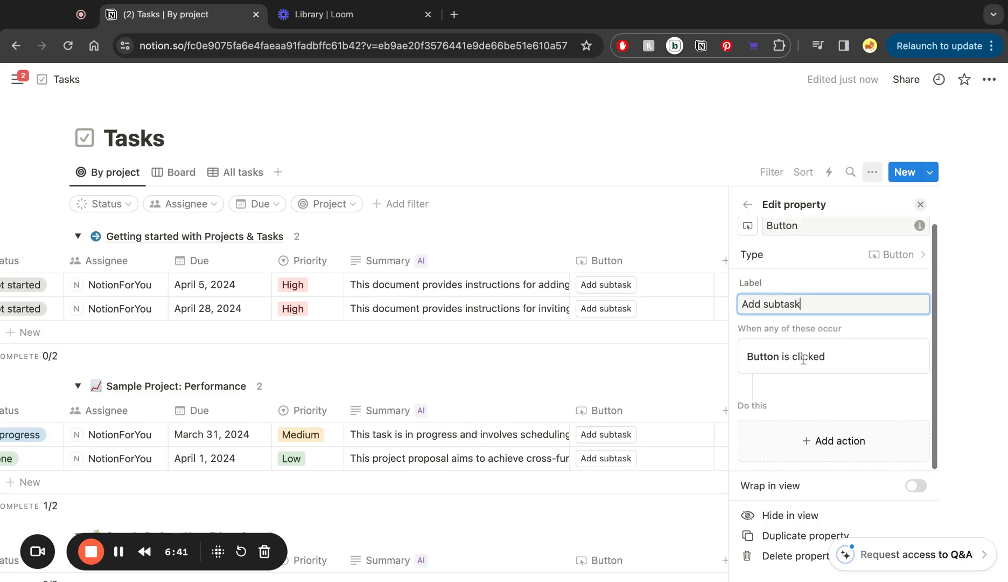
pyautogui.click(794, 445)
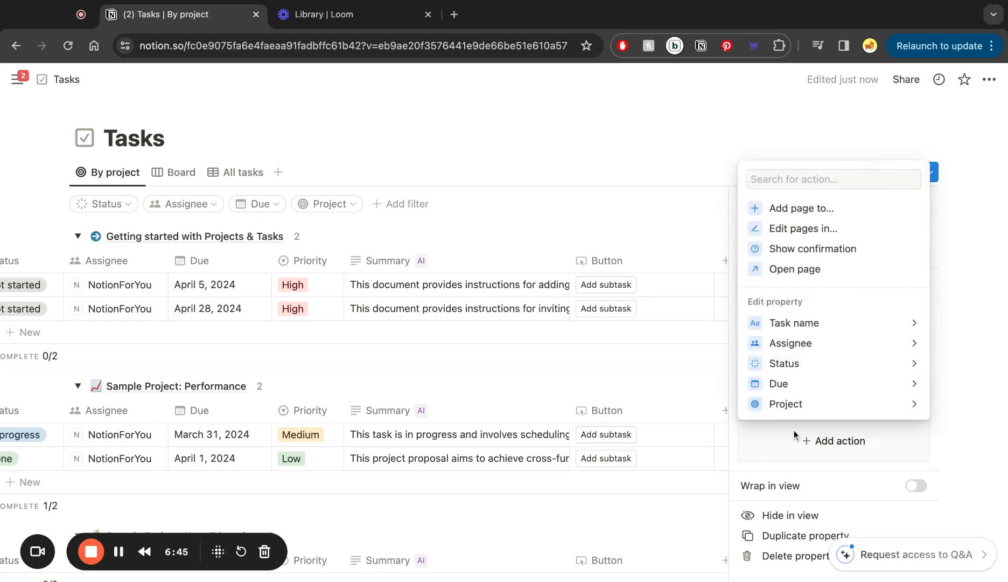
pyautogui.click(784, 209)
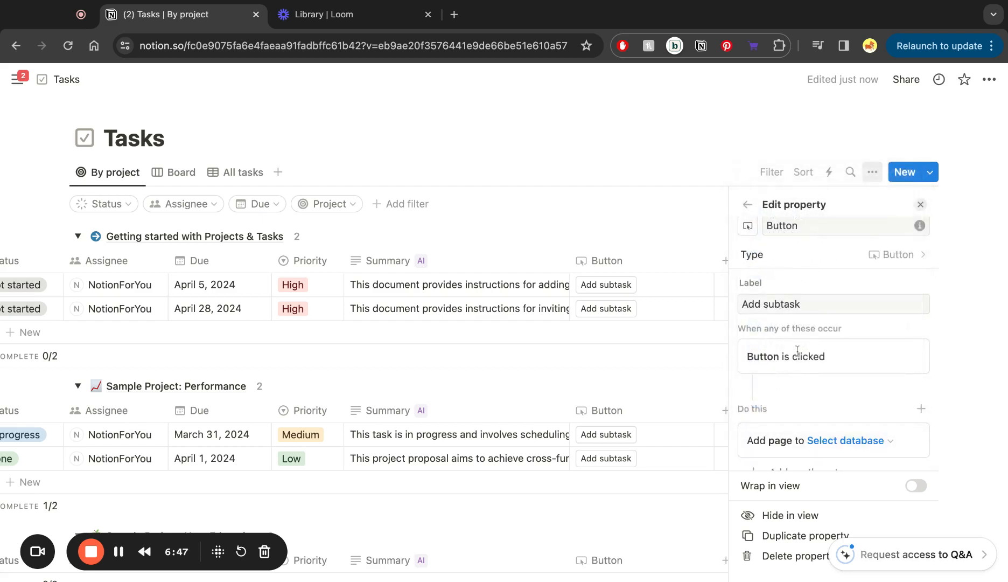
pyautogui.scroll(-1, 798, 350)
pyautogui.click(824, 419)
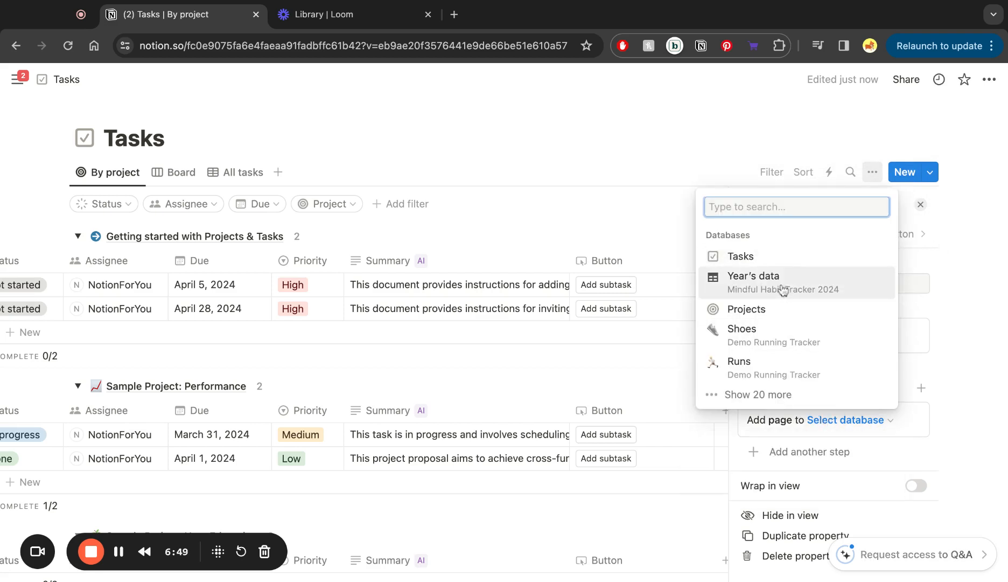
pyautogui.click(746, 258)
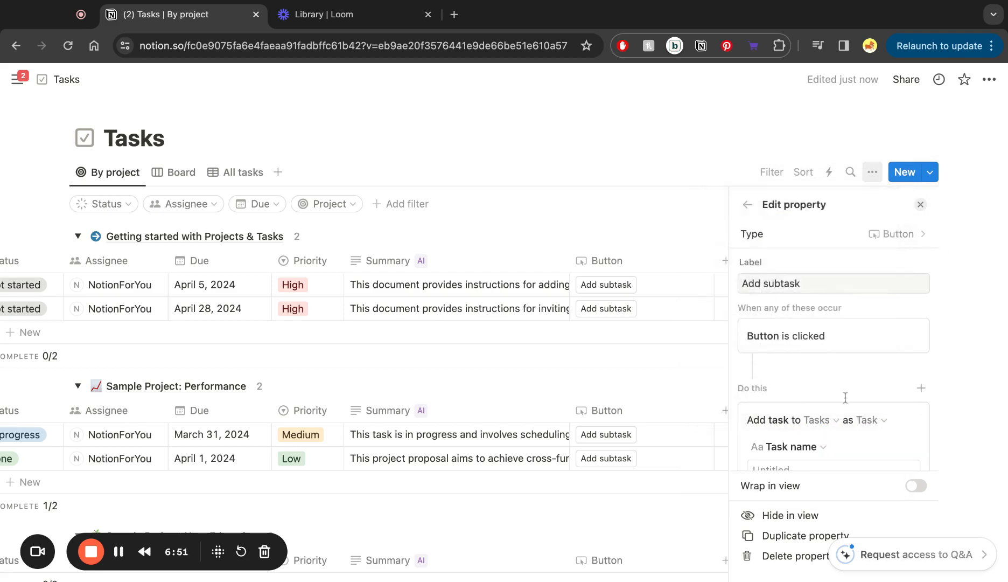
# Step: Set the Parent-task property of the task added by the button to This page
pyautogui.scroll(-2, 845, 398)
pyautogui.scroll(-1, 845, 397)
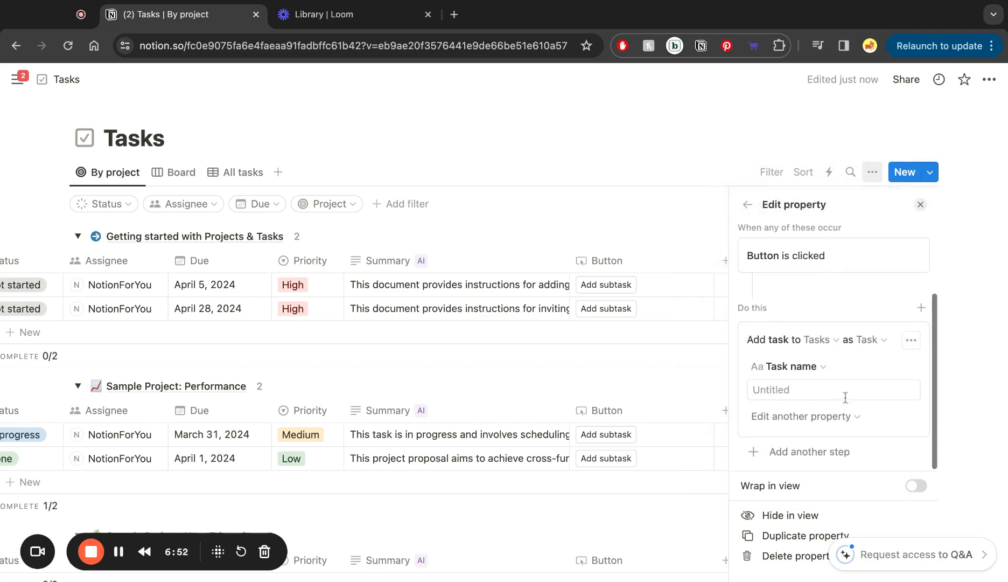
pyautogui.click(784, 422)
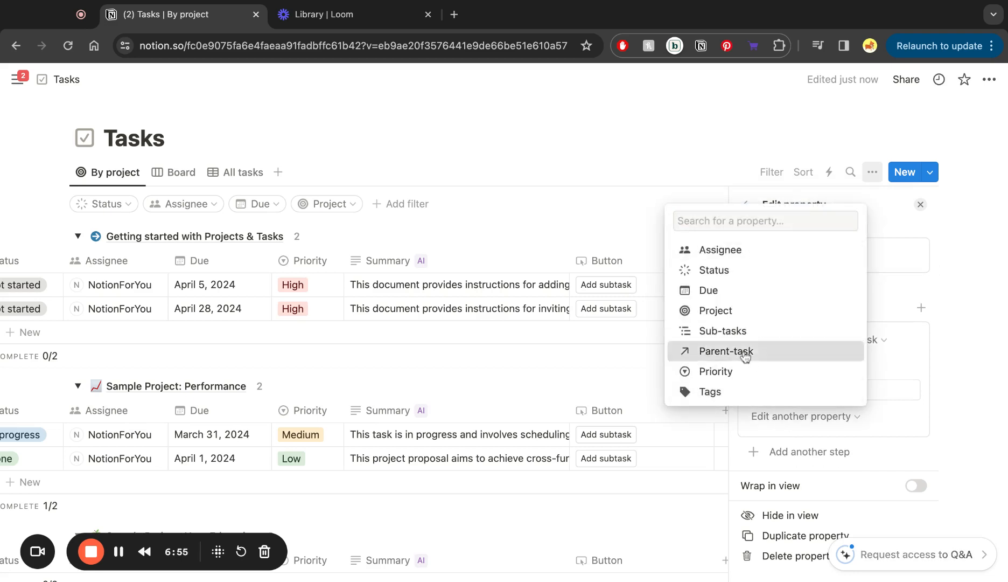
pyautogui.click(781, 352)
pyautogui.scroll(-2, 802, 386)
pyautogui.click(787, 389)
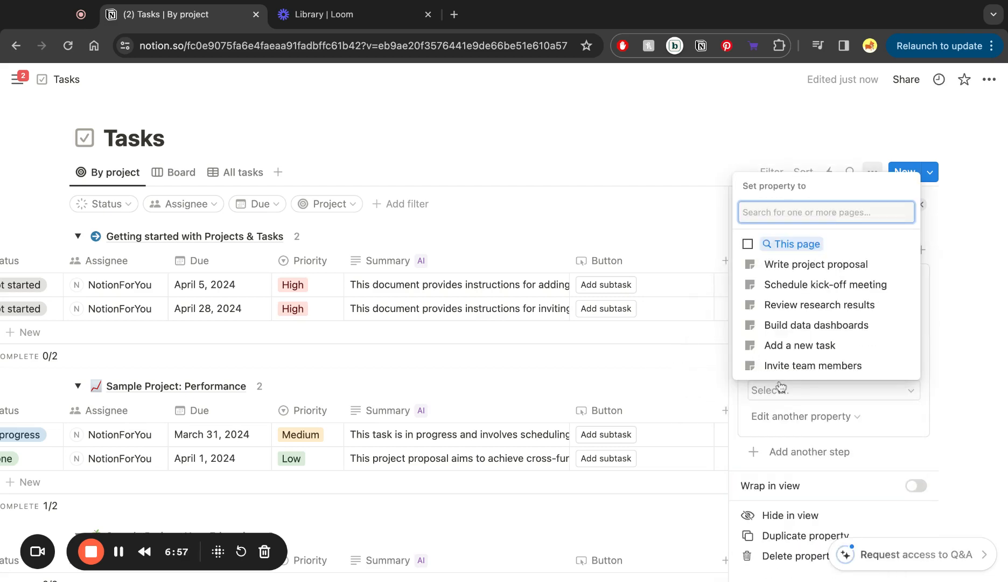
pyautogui.click(775, 244)
pyautogui.click(902, 431)
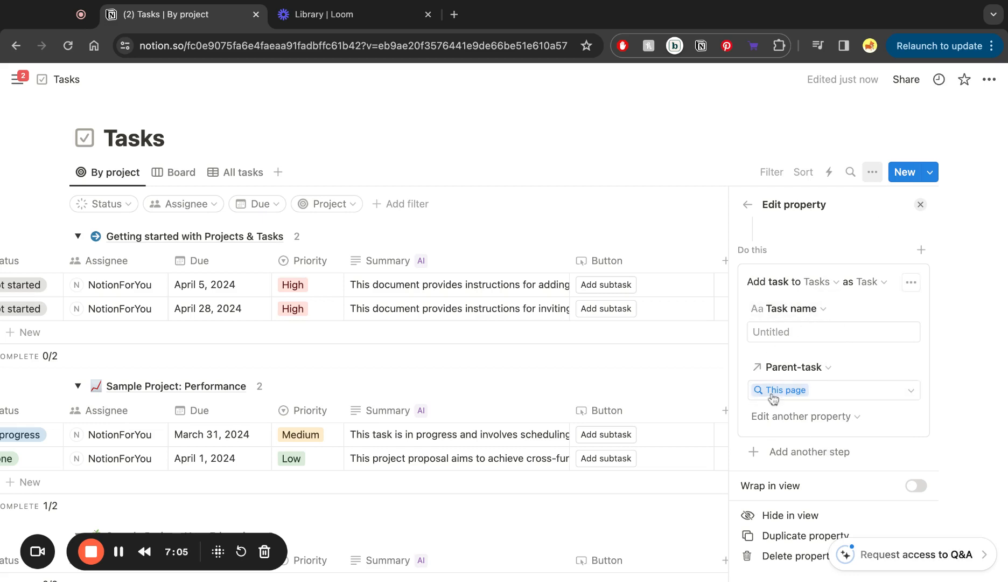
# Step: Add an Open page step to the button that opens the new page added, and close the property settings
pyautogui.click(777, 455)
pyautogui.click(807, 291)
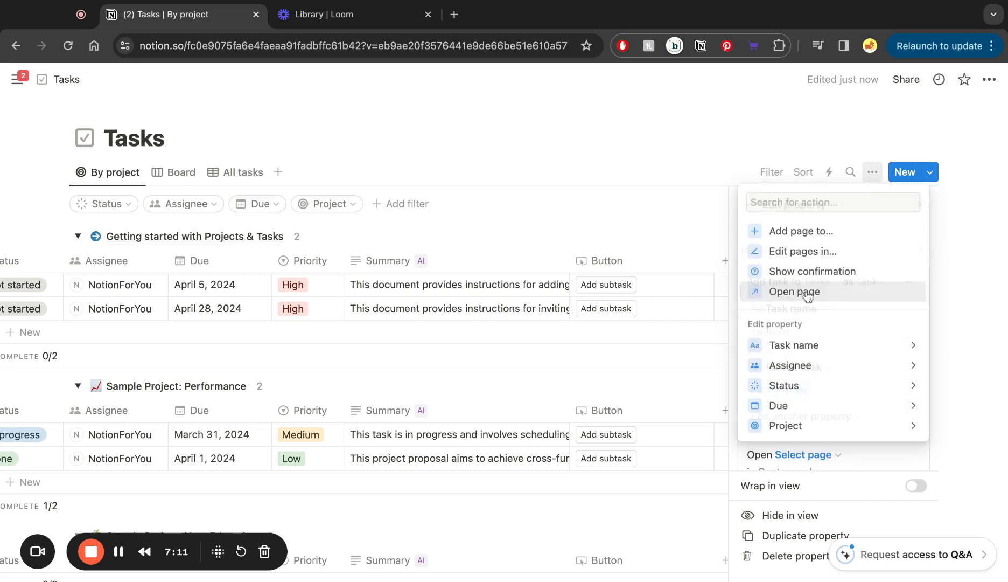
pyautogui.click(795, 402)
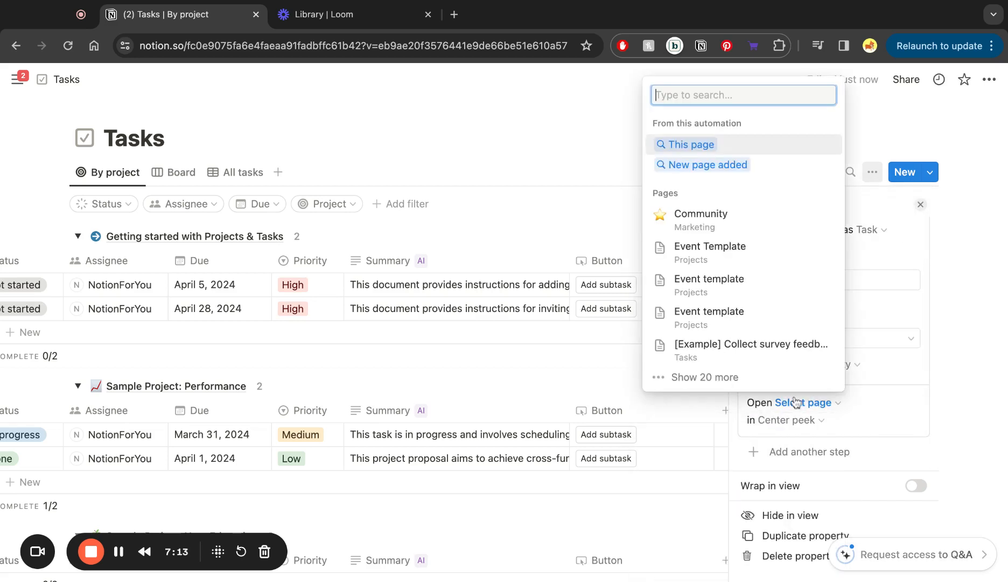
pyautogui.click(703, 164)
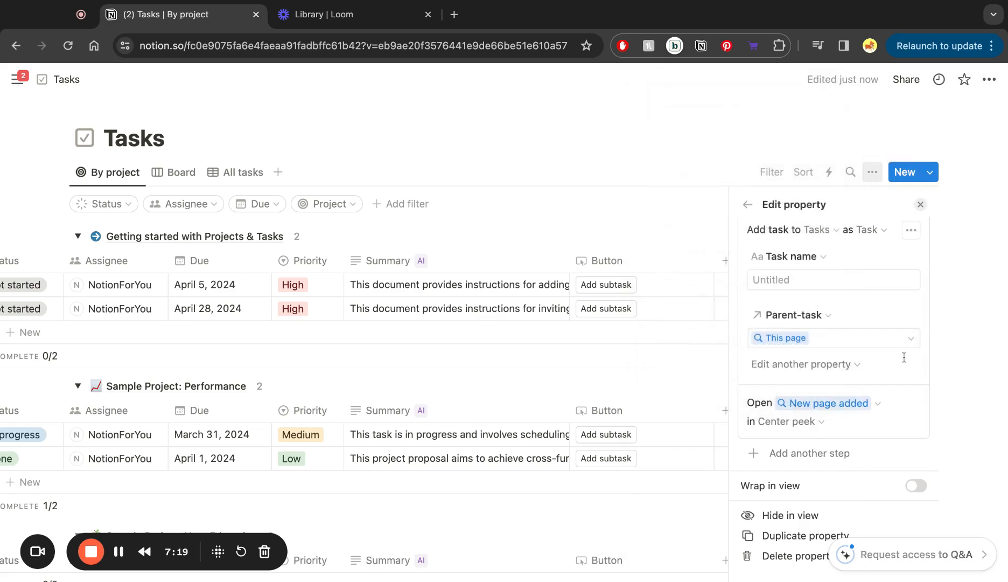
pyautogui.click(921, 205)
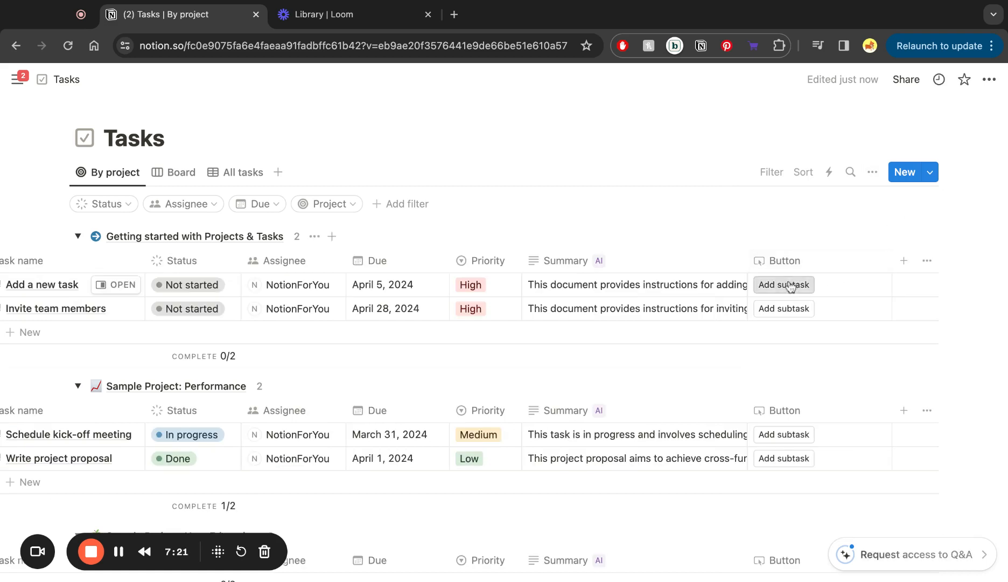
# Step: Create a subtask for Invite team members with its Add subtask button and look through the new page's properties
pyautogui.click(784, 309)
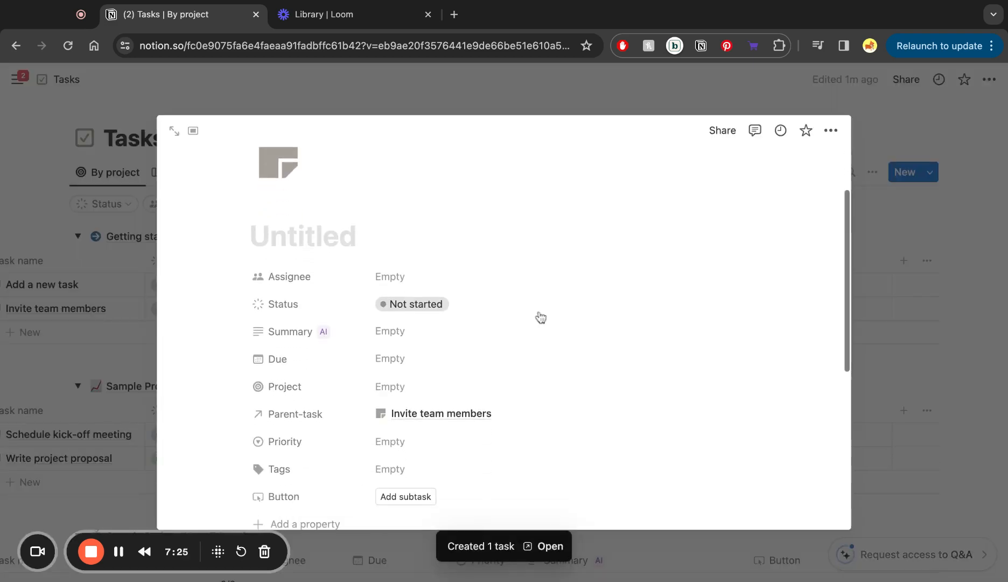
pyautogui.scroll(-3, 365, 283)
pyautogui.scroll(-3, 365, 285)
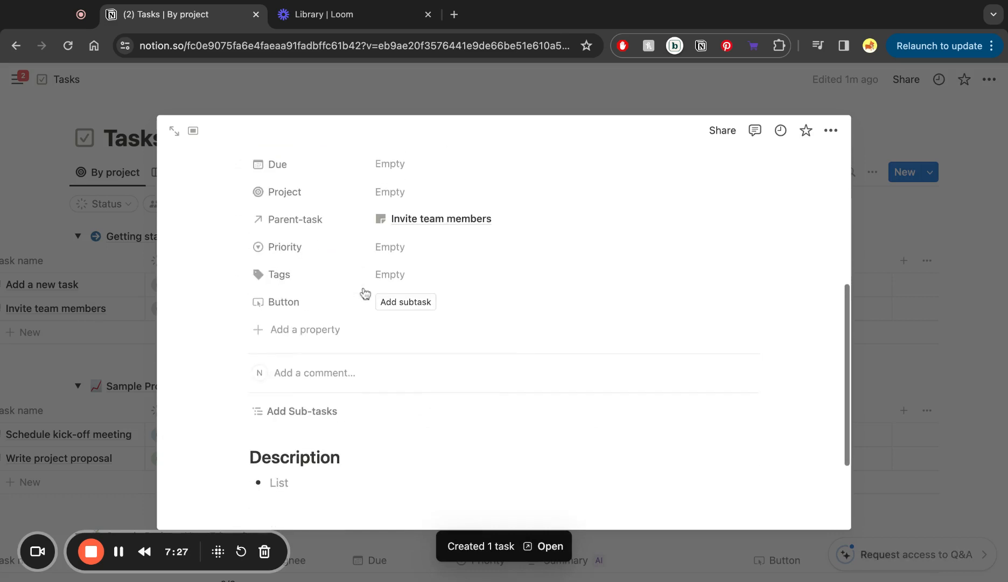
# Step: Close the new subtask's page and expand Invite team members to show its subtasks
pyautogui.scroll(6, 365, 291)
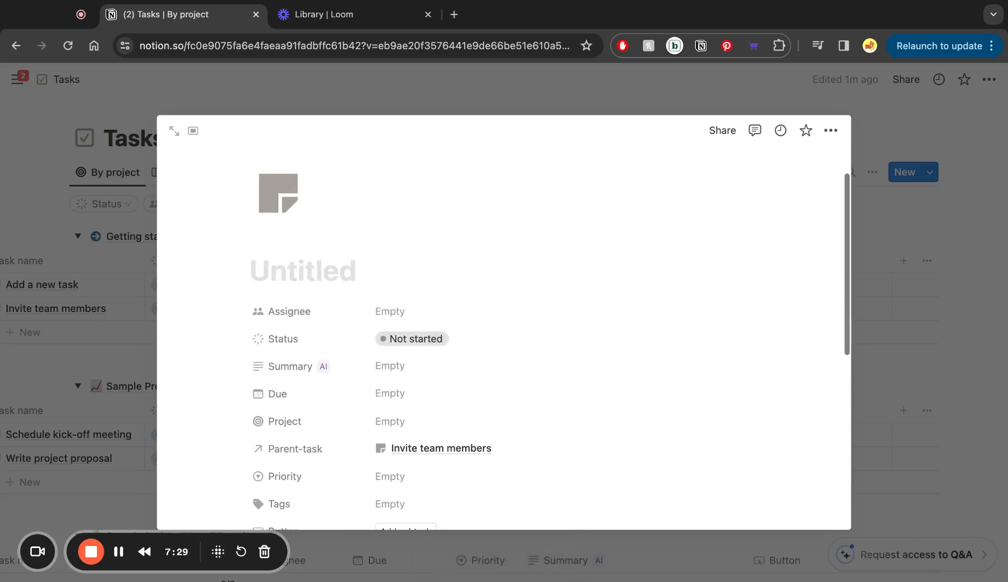
pyautogui.click(888, 314)
pyautogui.hscroll(-3, 638, 315)
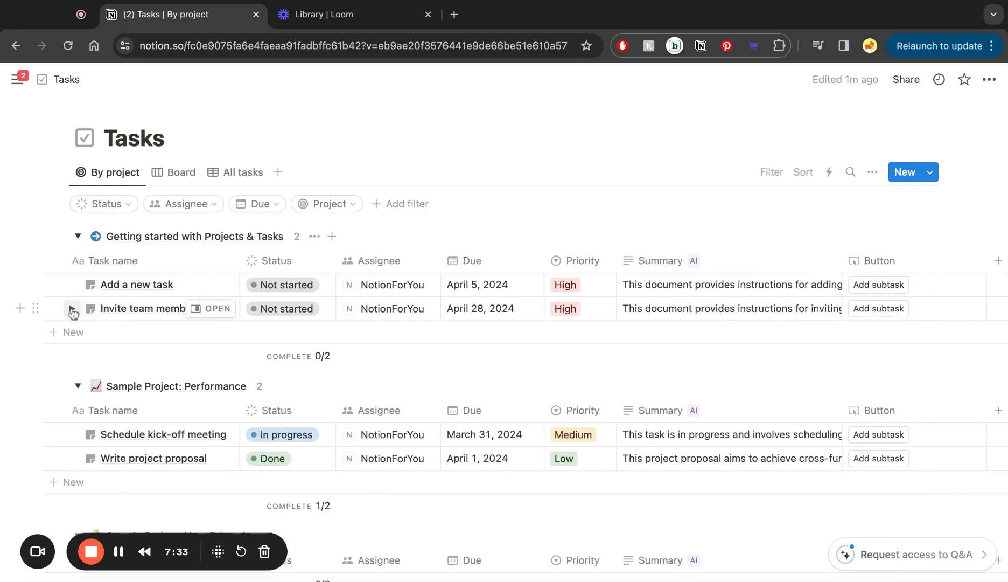
pyautogui.click(71, 308)
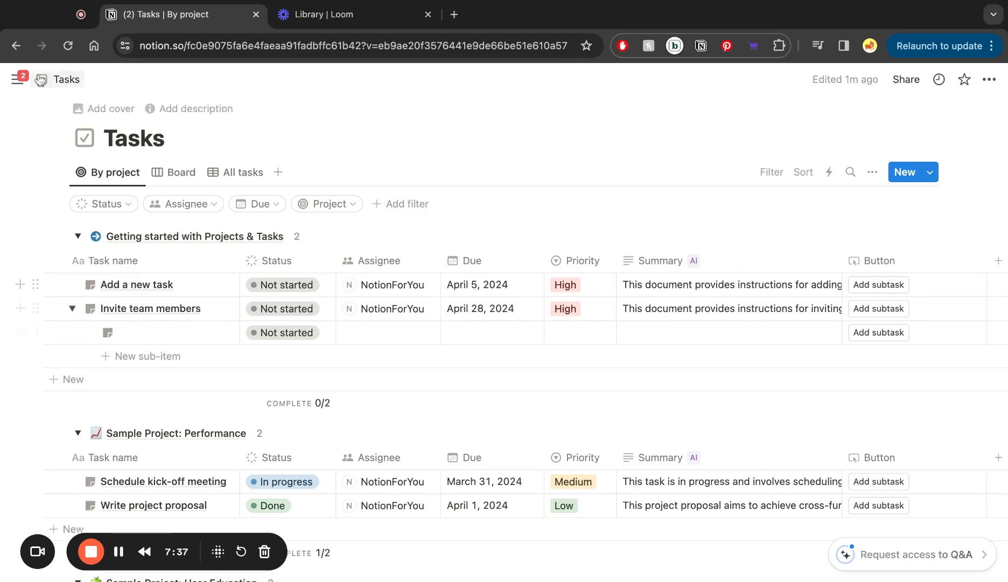
# Step: Go to the Projects database and hide the sidebar
pyautogui.click(17, 80)
pyautogui.scroll(-2, 79, 409)
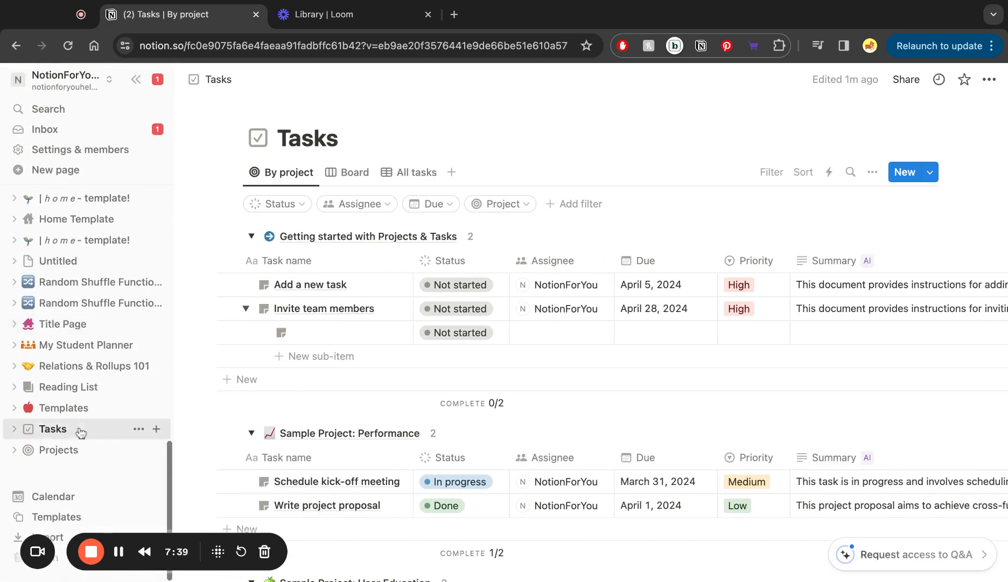
pyautogui.click(59, 450)
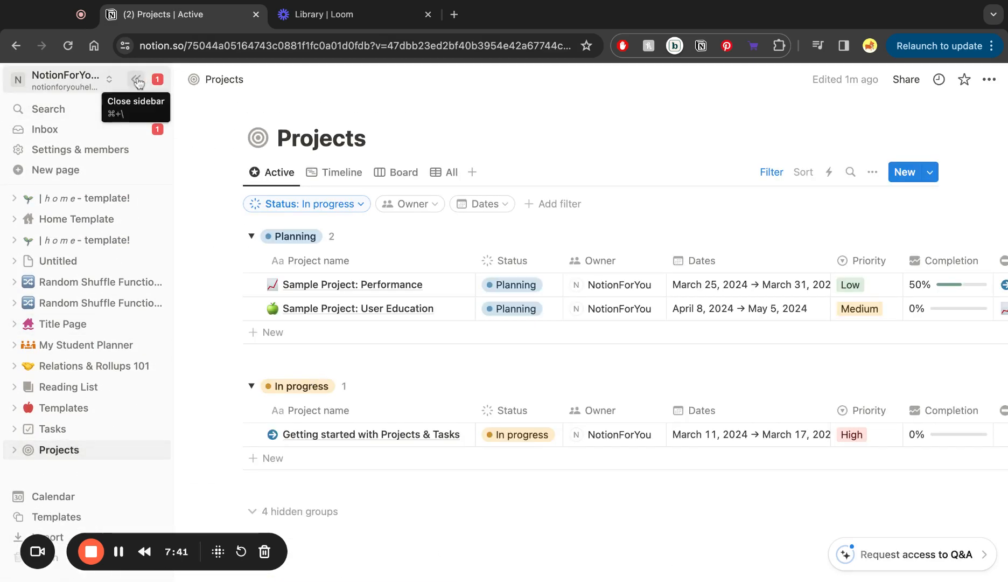
pyautogui.click(135, 80)
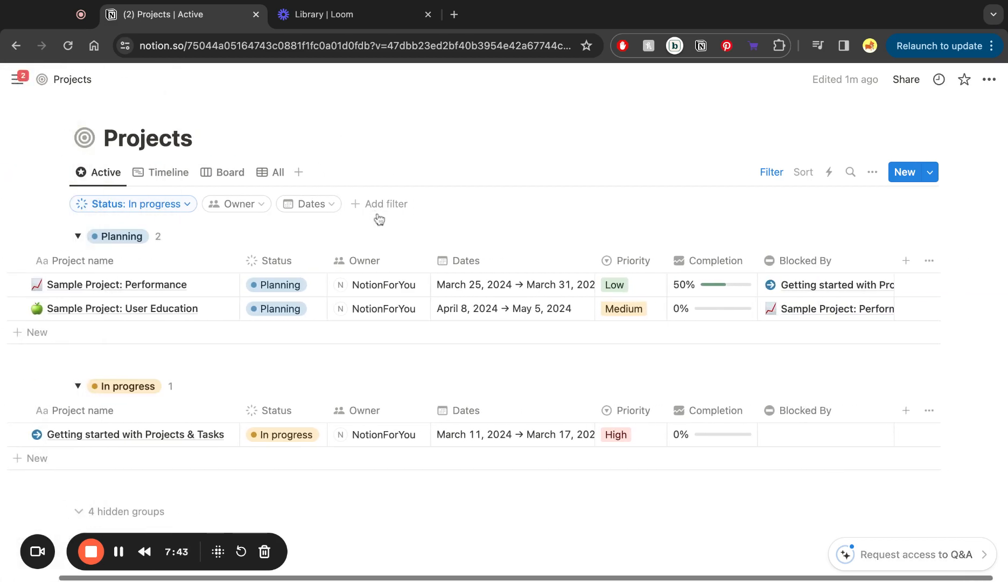
# Step: Add a button property to the Projects database and label it Create new task
pyautogui.click(906, 262)
pyautogui.write('butt')
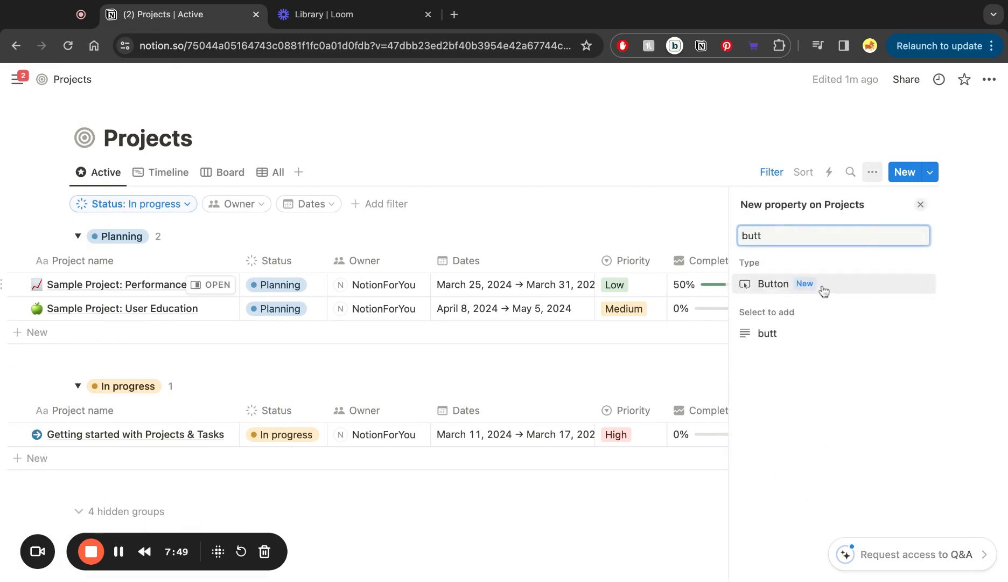
pyautogui.click(824, 292)
pyautogui.click(782, 309)
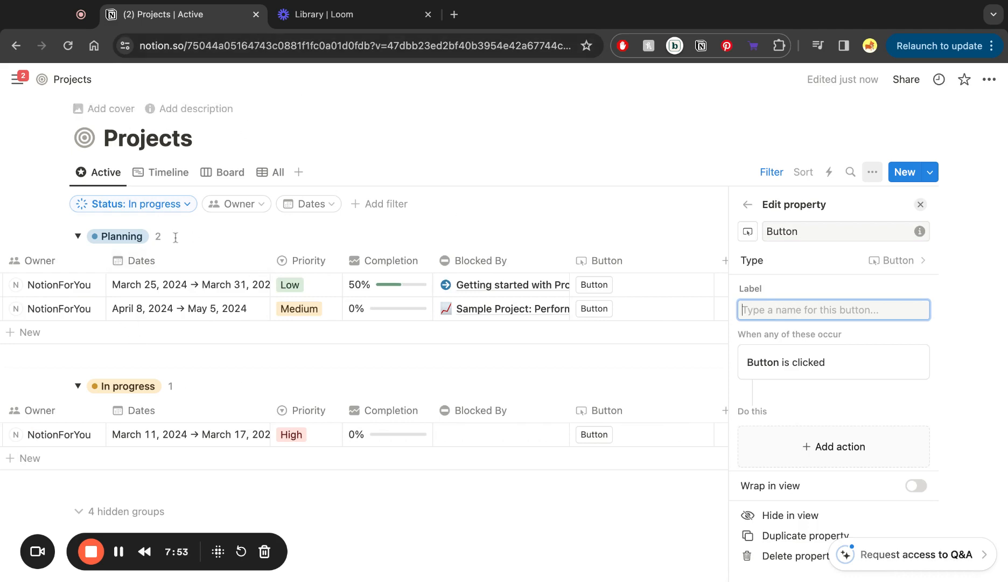
pyautogui.write('Crea')
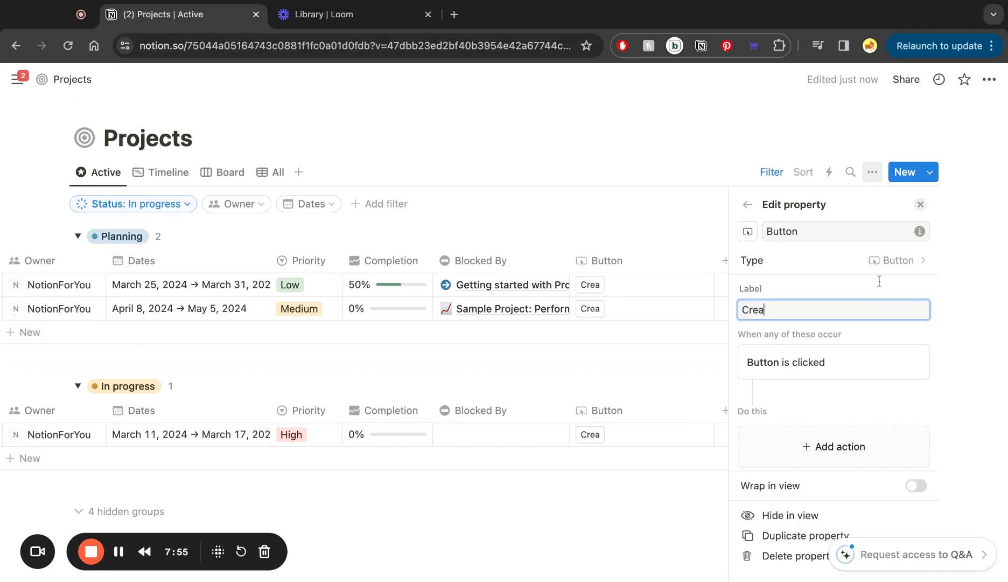
pyautogui.write('te new task')
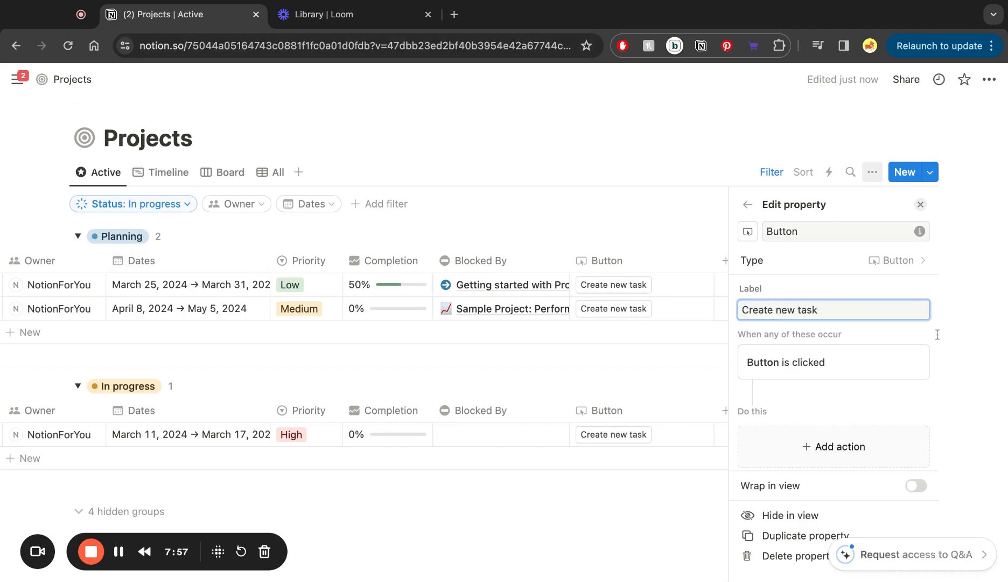
# Step: Give the Create new task button an action that adds a page to the Tasks database
pyautogui.scroll(-1, 938, 334)
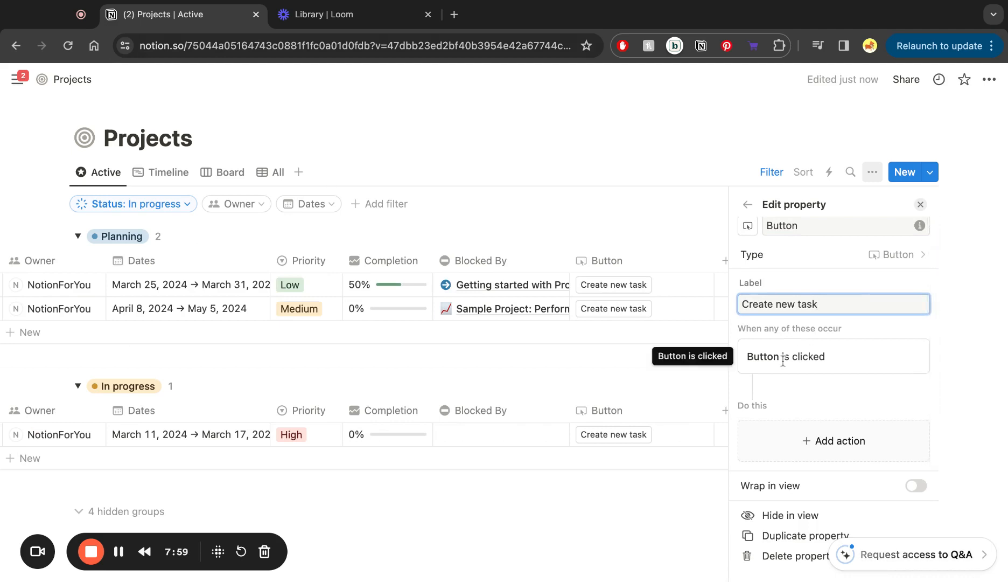
pyautogui.click(824, 444)
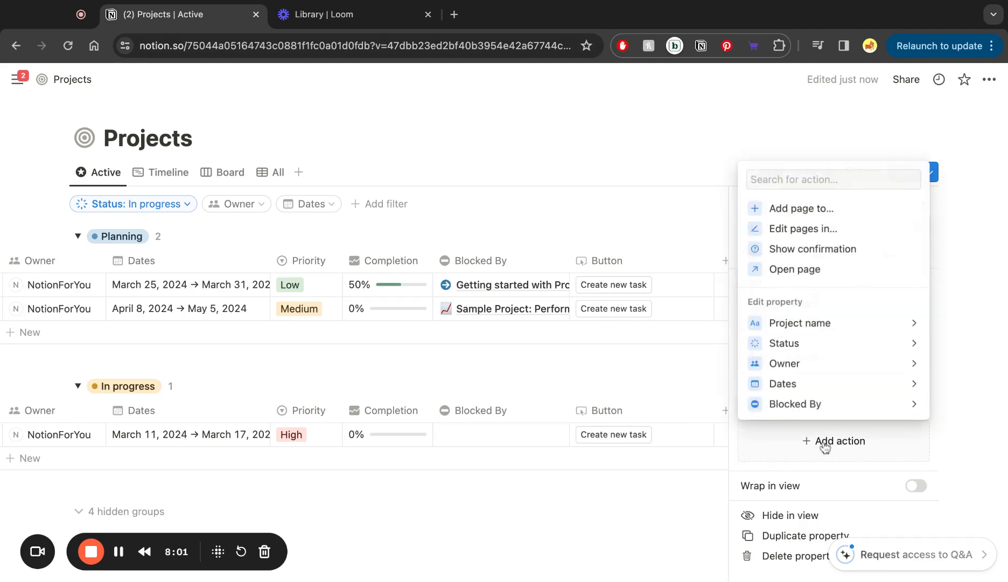
pyautogui.click(799, 208)
pyautogui.click(834, 423)
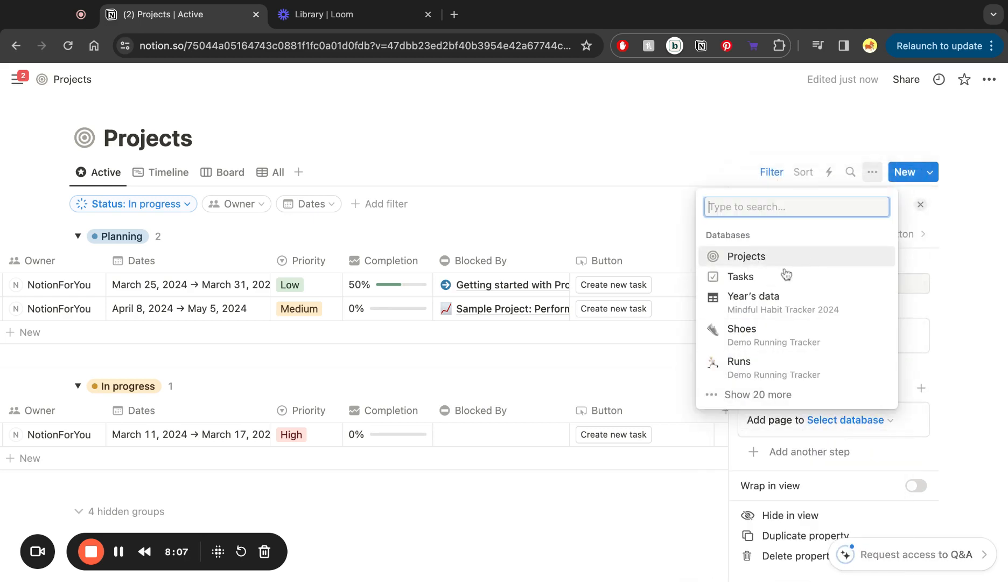
pyautogui.click(752, 277)
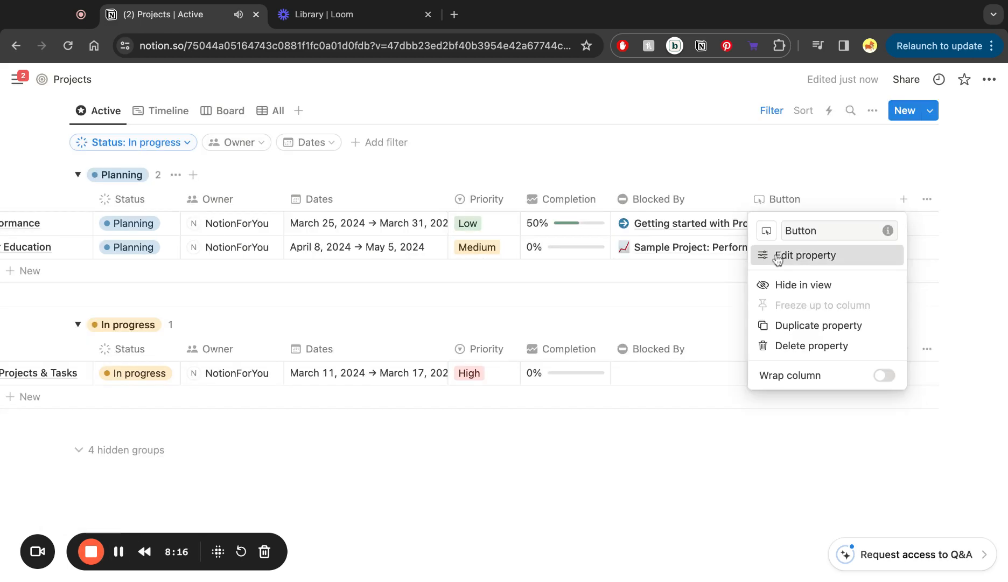
# Step: Add an Open page step to the Create new task button that opens the new page added, and close the property settings
pyautogui.click(781, 254)
pyautogui.scroll(-2, 777, 261)
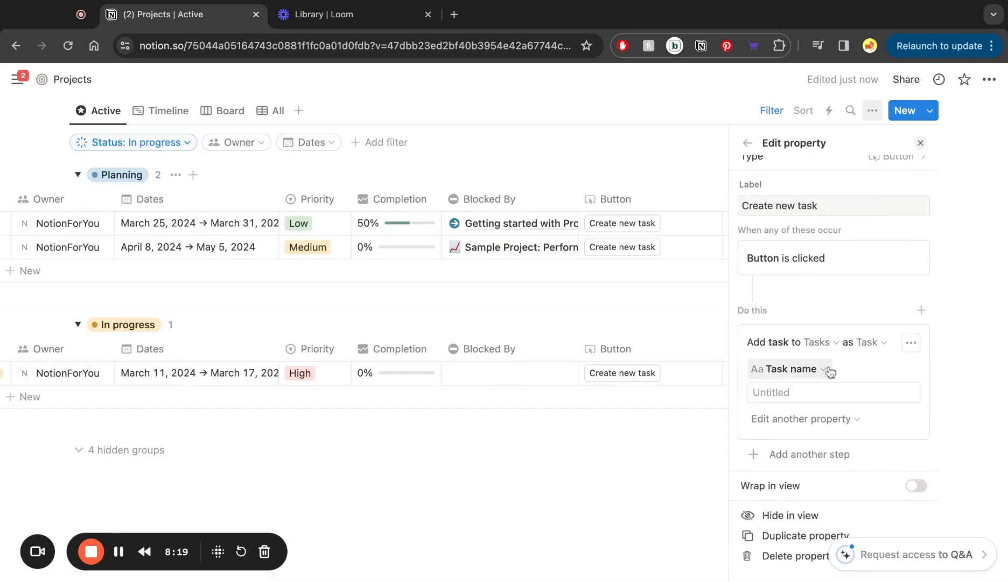
pyautogui.click(775, 452)
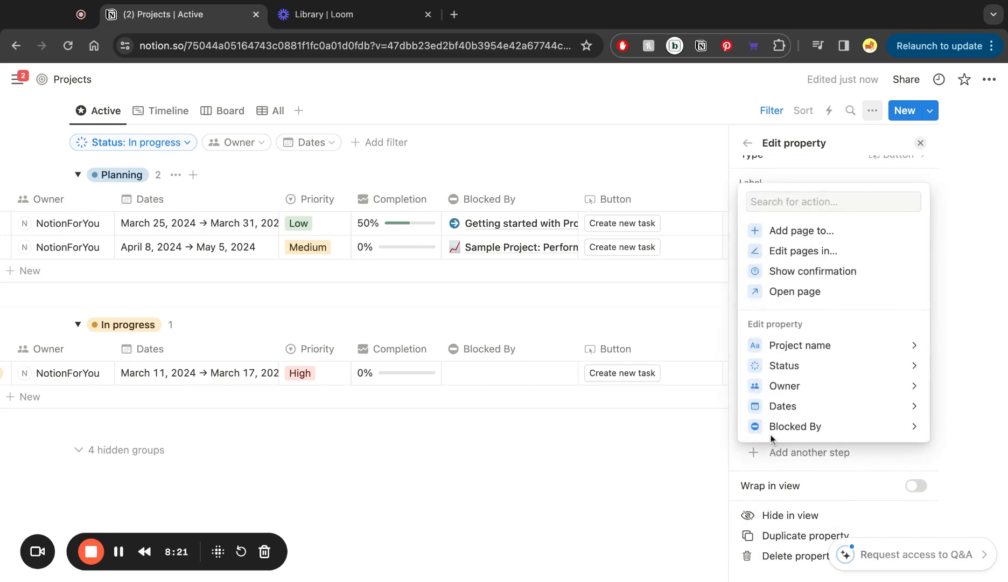
pyautogui.click(795, 291)
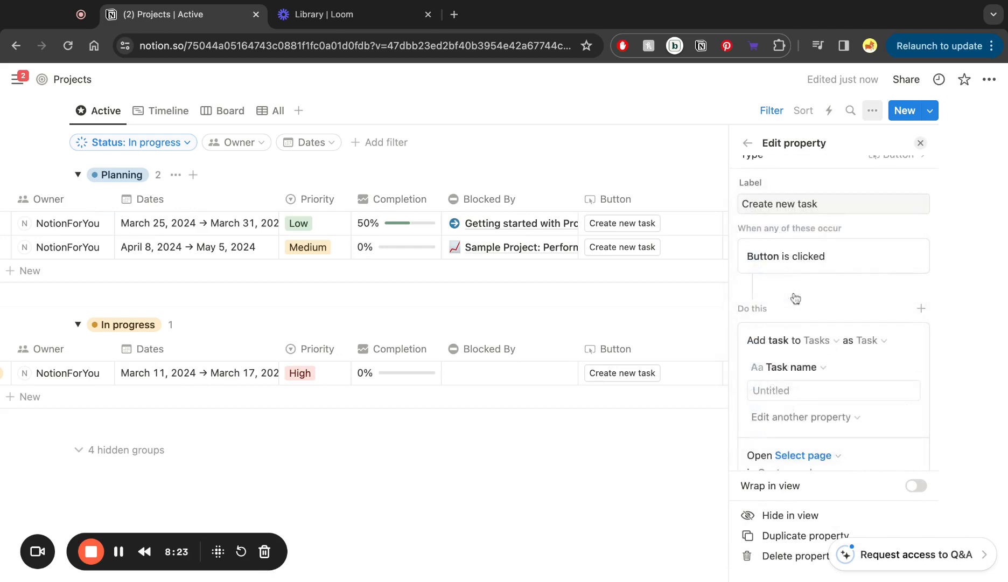
pyautogui.click(801, 408)
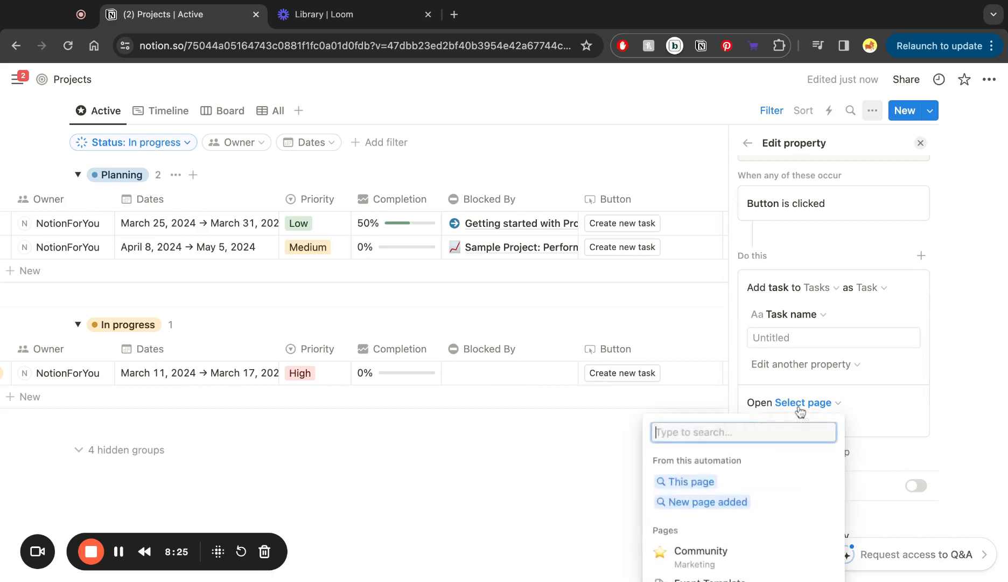
pyautogui.click(754, 165)
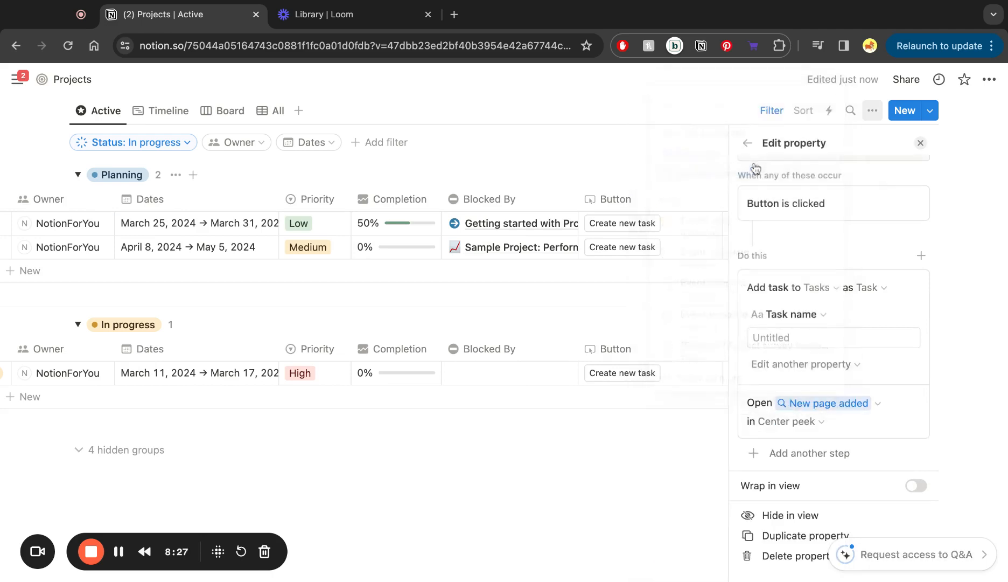
pyautogui.scroll(5, 881, 317)
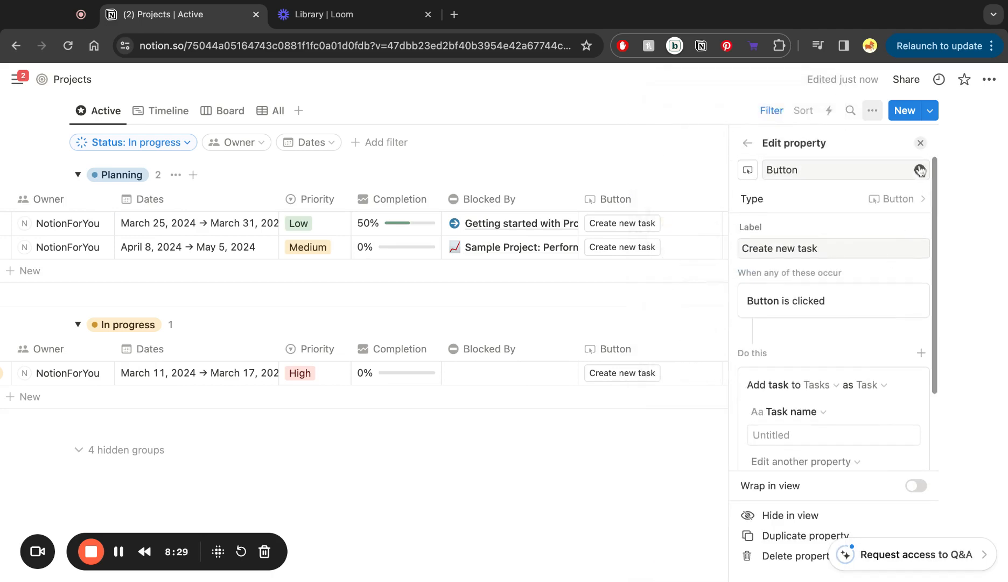
pyautogui.click(921, 143)
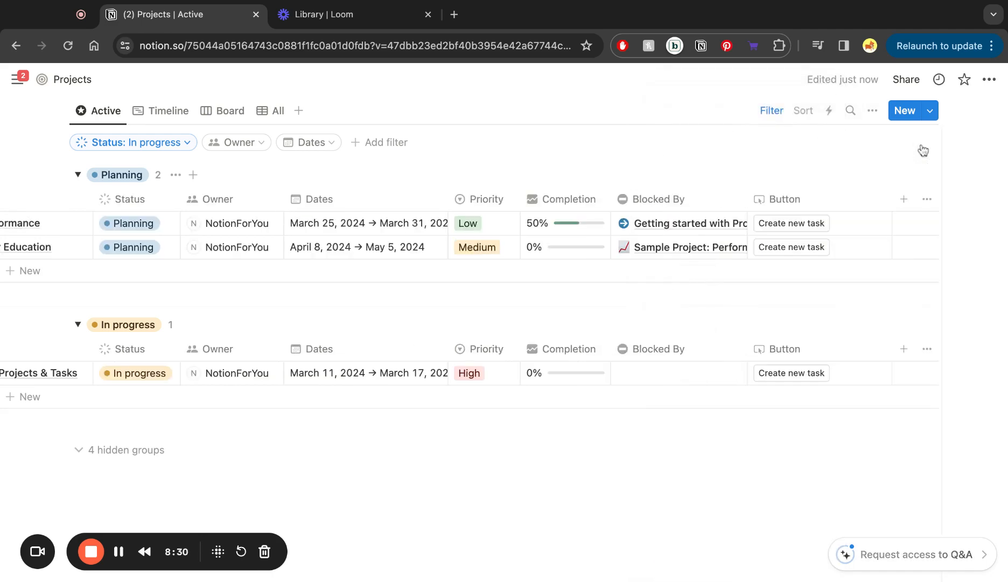
# Step: Create a task from Sample Project: Performance with its Create new task button, look through the new page's properties, and close the page
pyautogui.click(788, 223)
pyautogui.scroll(-3, 537, 385)
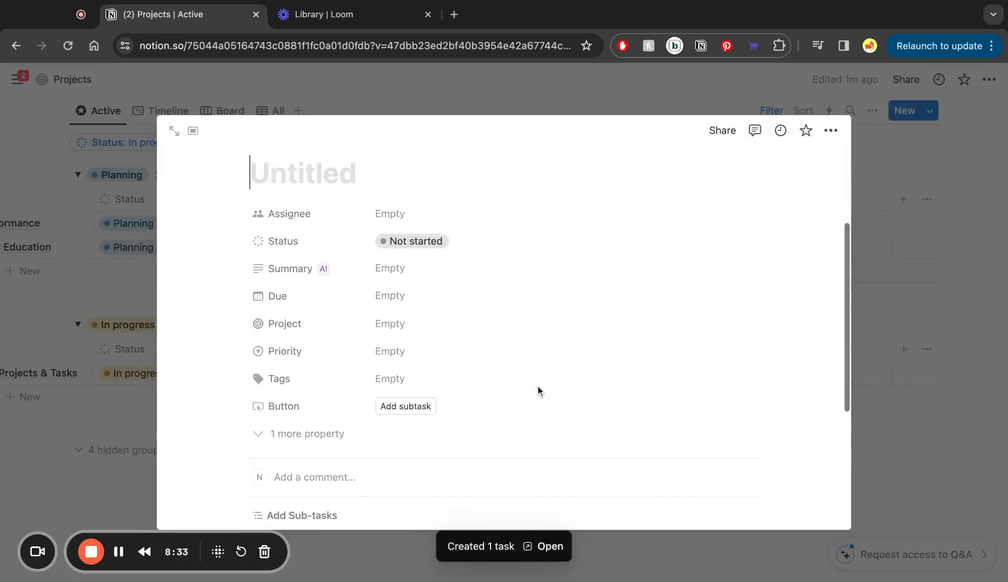
pyautogui.scroll(-3, 537, 385)
pyautogui.scroll(4, 537, 385)
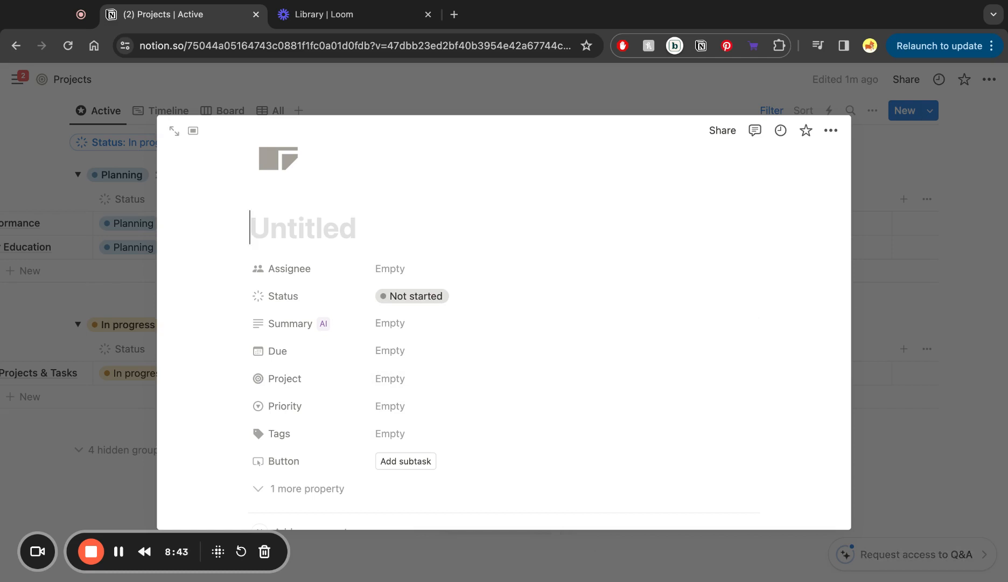
pyautogui.click(122, 411)
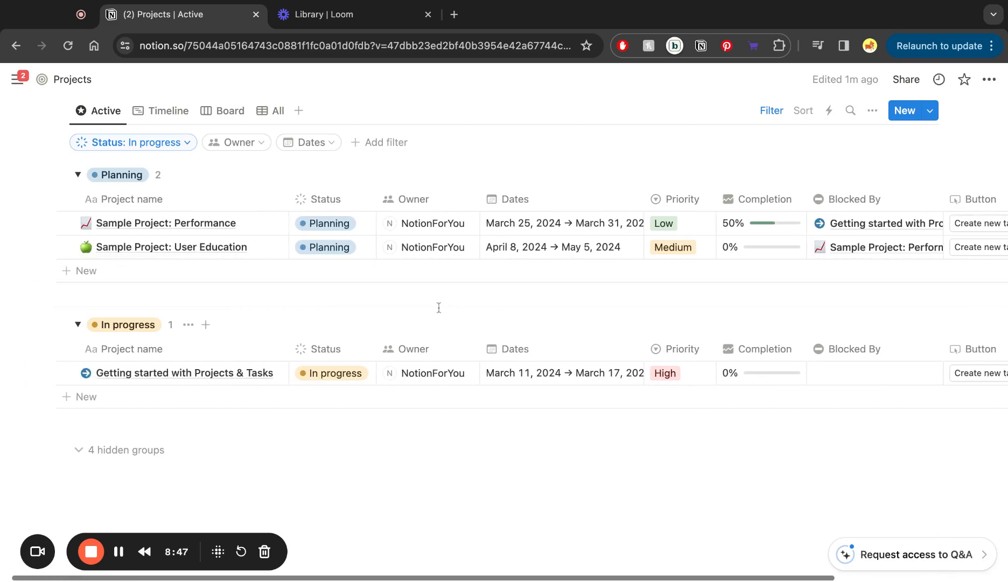
pyautogui.hscroll(4, 410, 330)
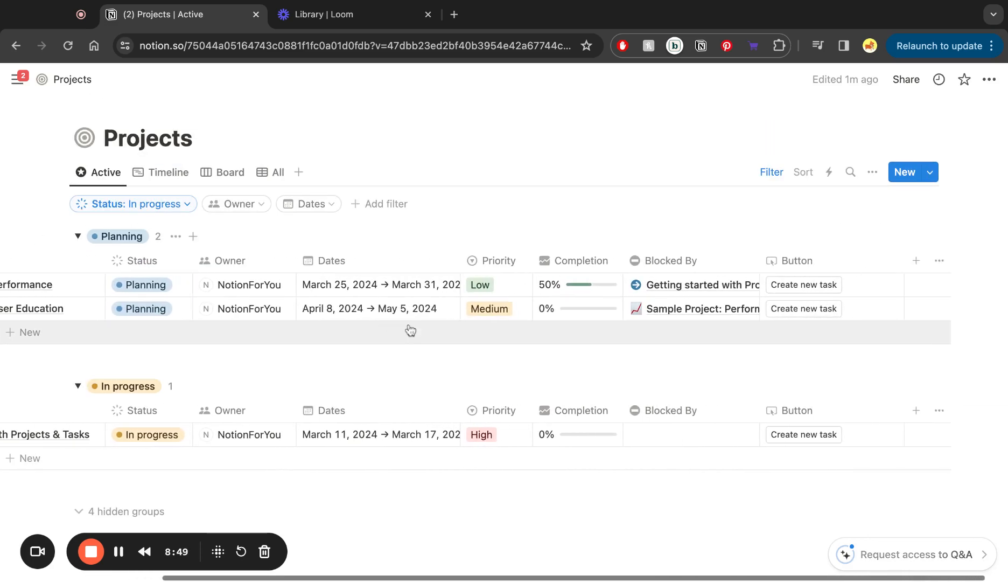